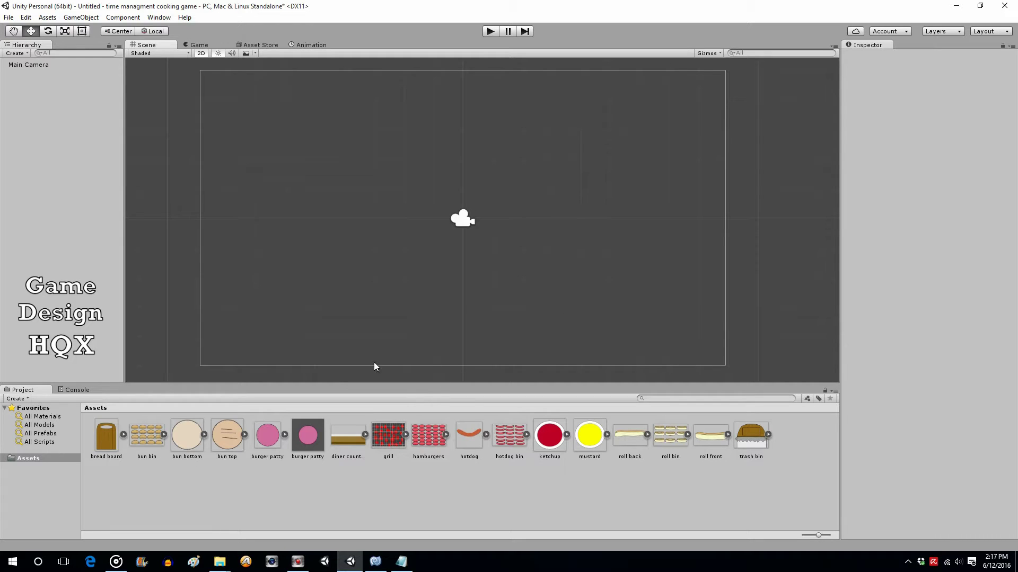
# Add the diner counter sprite, scale it to X 2, Y 2.7, and raise it with the Y gizmo.
pyautogui.moveTo(345, 440); pyautogui.dragTo(74, 181)
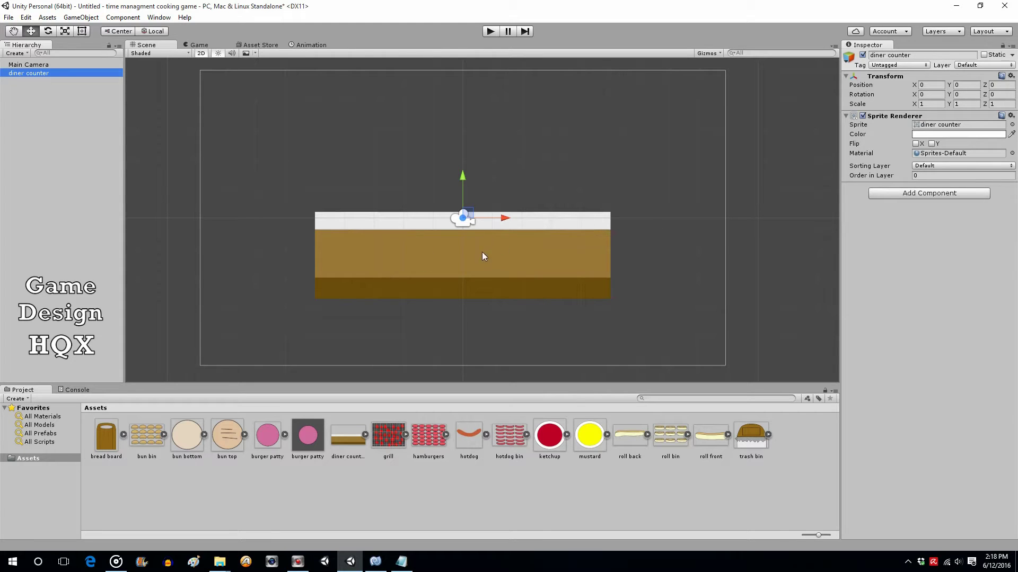
pyautogui.click(931, 103)
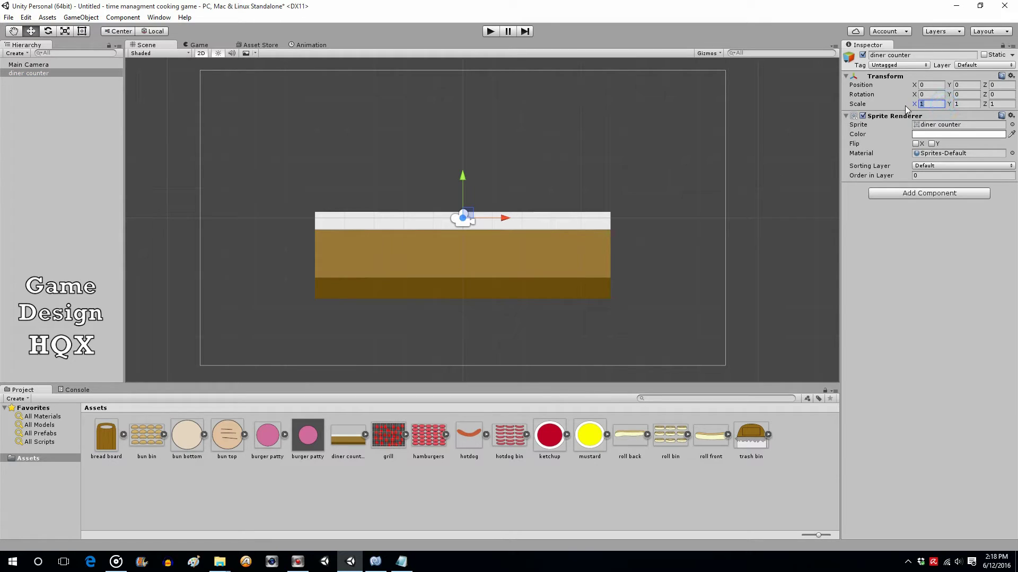
pyautogui.write('2')
pyautogui.click(969, 103)
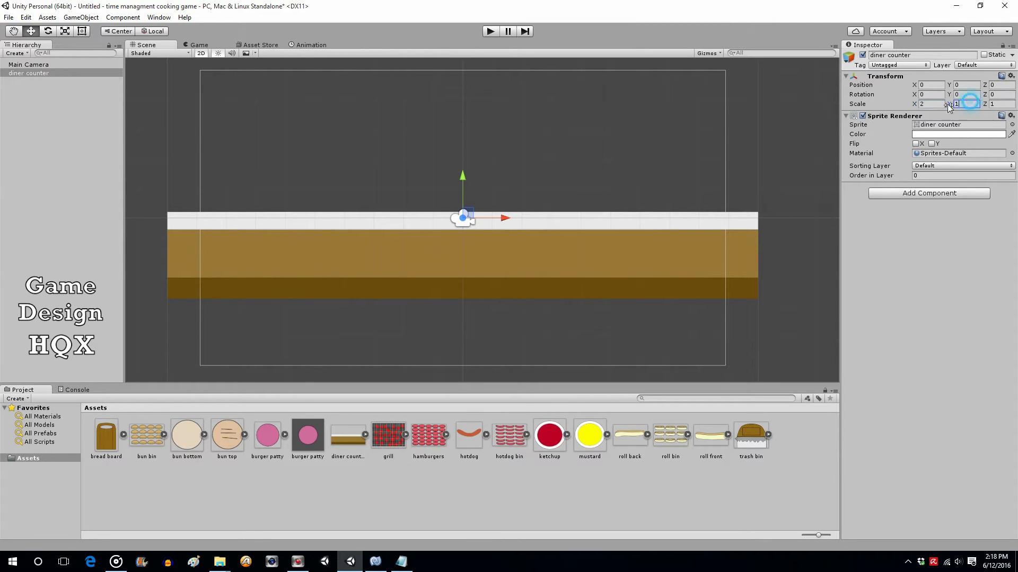
pyautogui.write('2')
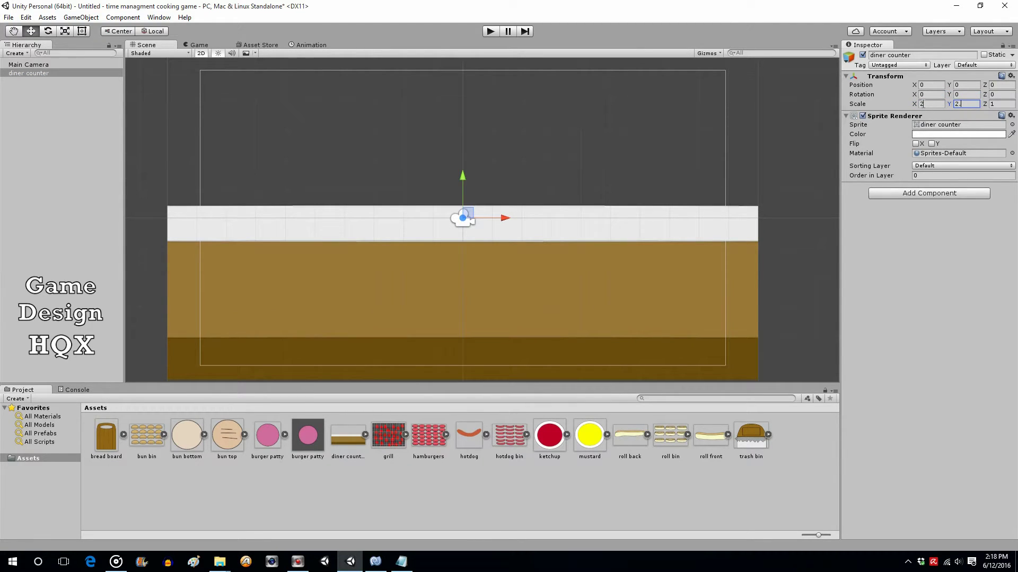
pyautogui.write('.7')
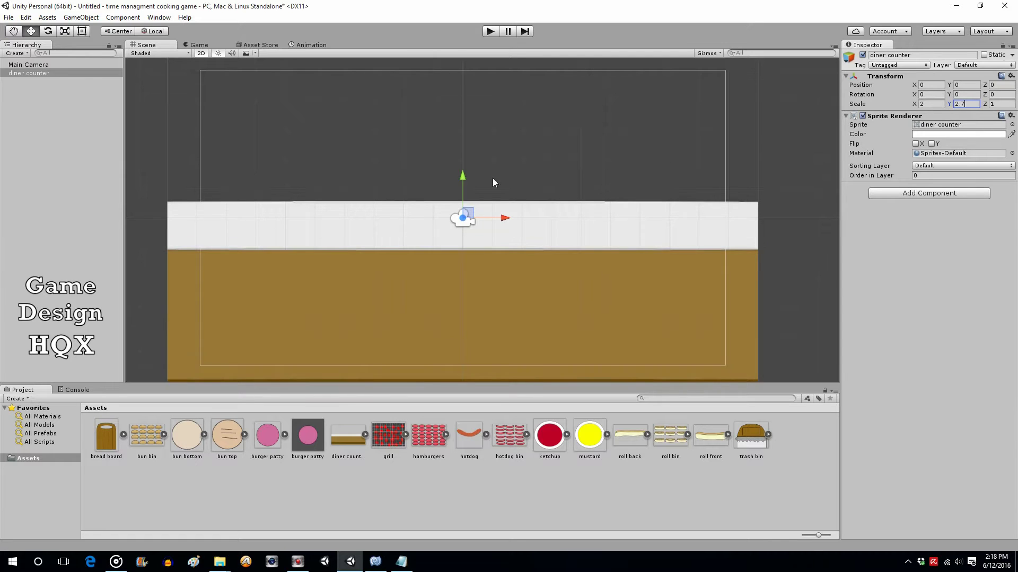
pyautogui.moveTo(461, 175); pyautogui.dragTo(462, 109)
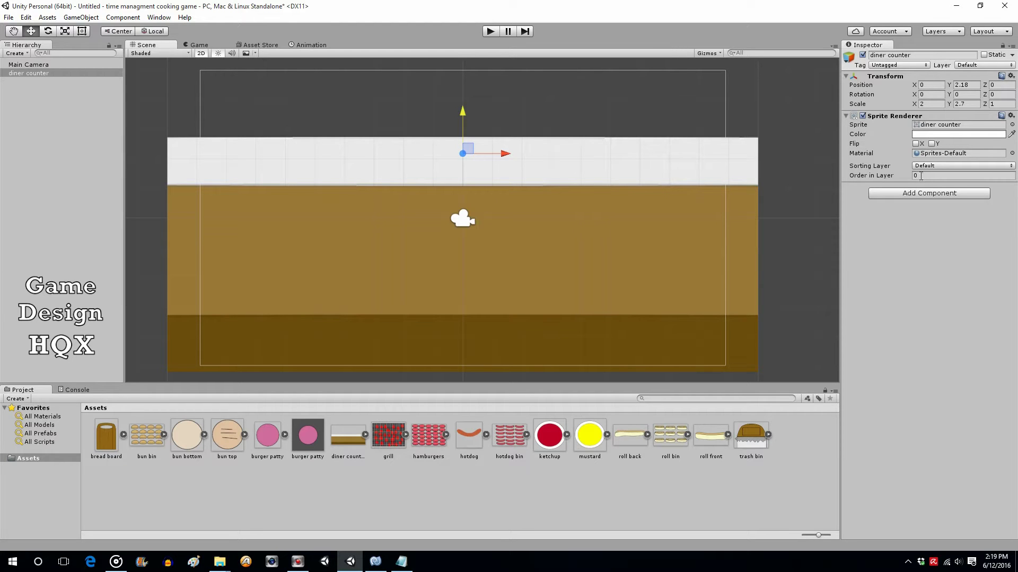
# Set the diner counter's Sprite Renderer Order in Layer to -1, then deselect it.
pyautogui.click(915, 176)
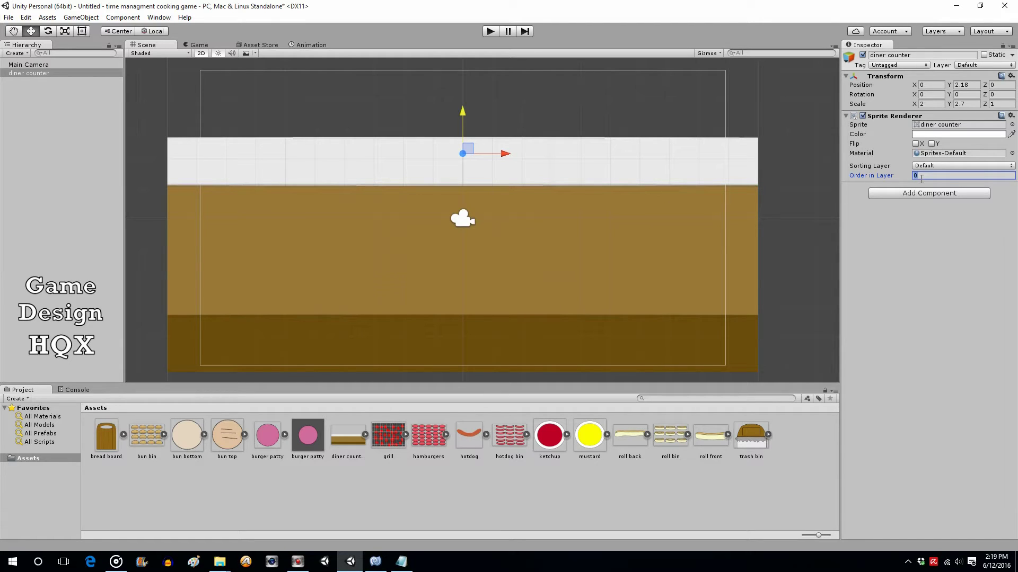
pyautogui.write('-1')
pyautogui.click(413, 494)
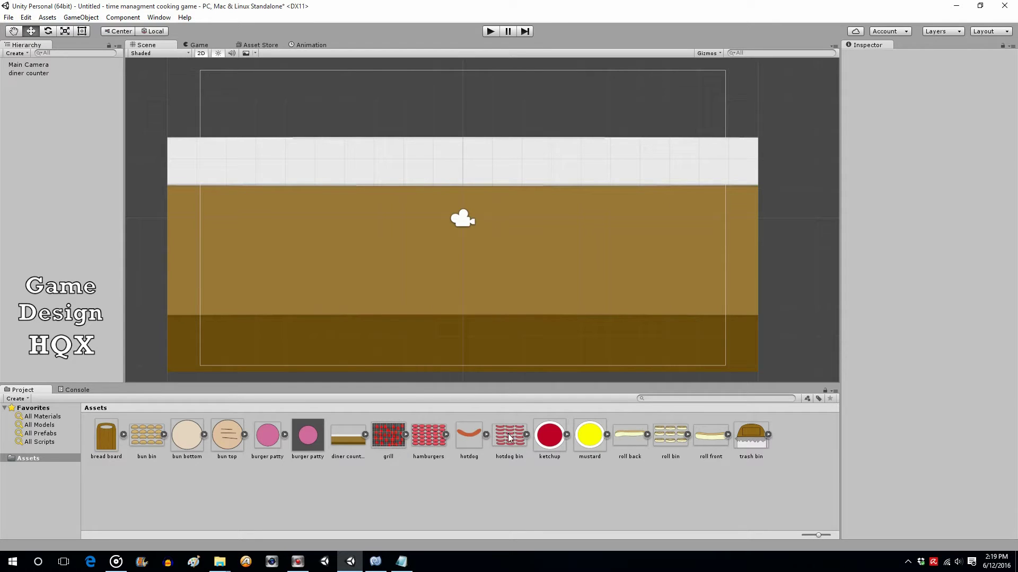
# Add the hamburgers sprite and move it to the counter's lower right (7.54, -4.11).
pyautogui.moveTo(428, 436); pyautogui.dragTo(55, 194)
pyautogui.moveTo(466, 183); pyautogui.dragTo(469, 299)
pyautogui.moveTo(513, 342); pyautogui.dragTo(725, 359)
pyautogui.moveTo(687, 283); pyautogui.dragTo(684, 296)
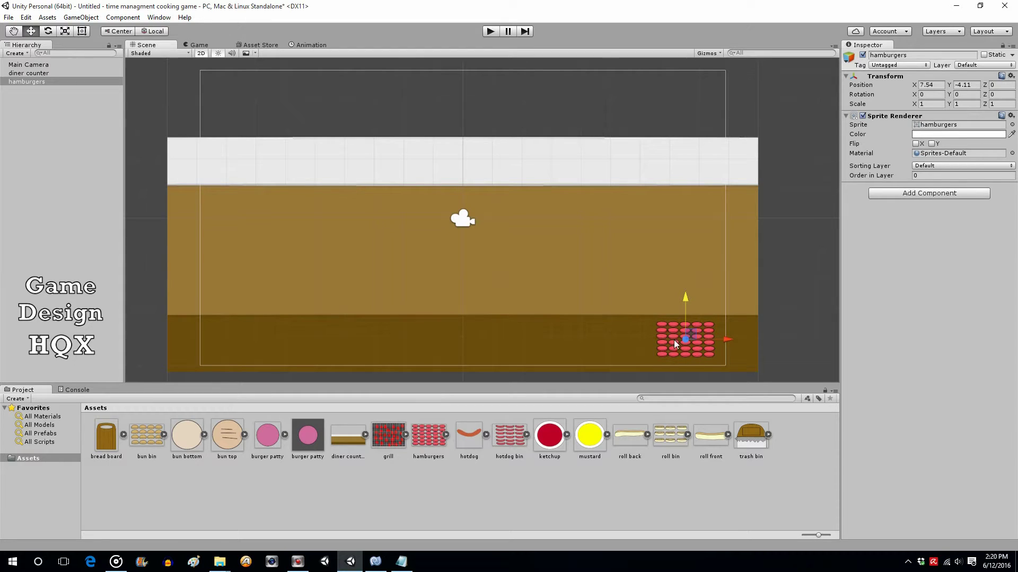
# Give the hamburgers a Box Collider 2D set as a trigger.
pyautogui.click(926, 199)
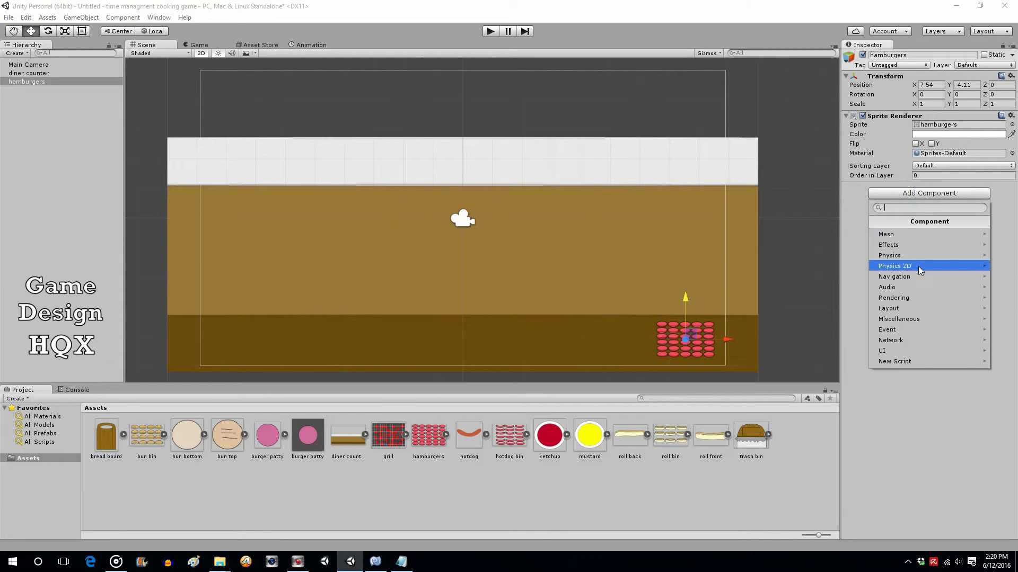
pyautogui.click(918, 266)
pyautogui.click(892, 246)
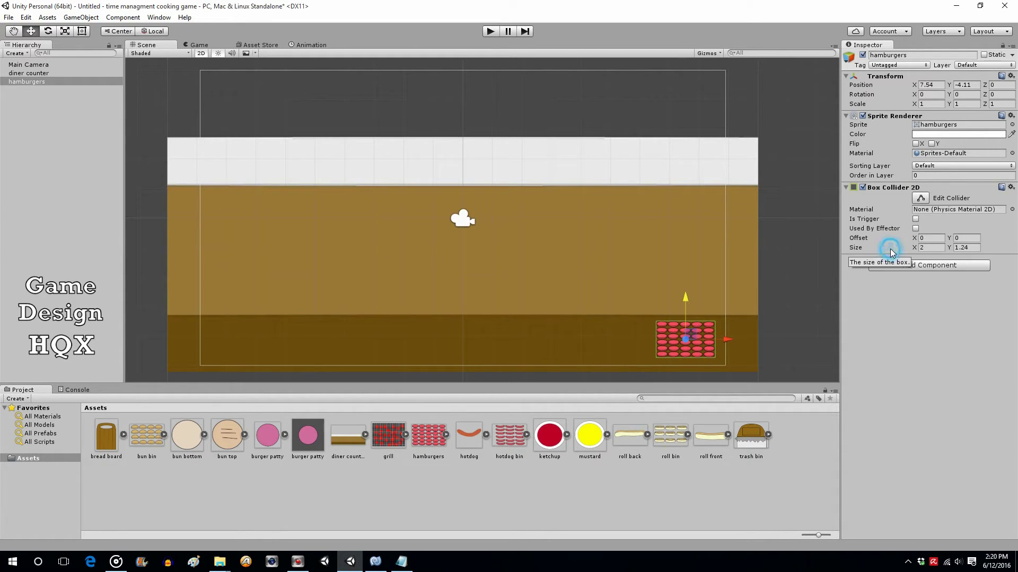
pyautogui.click(915, 219)
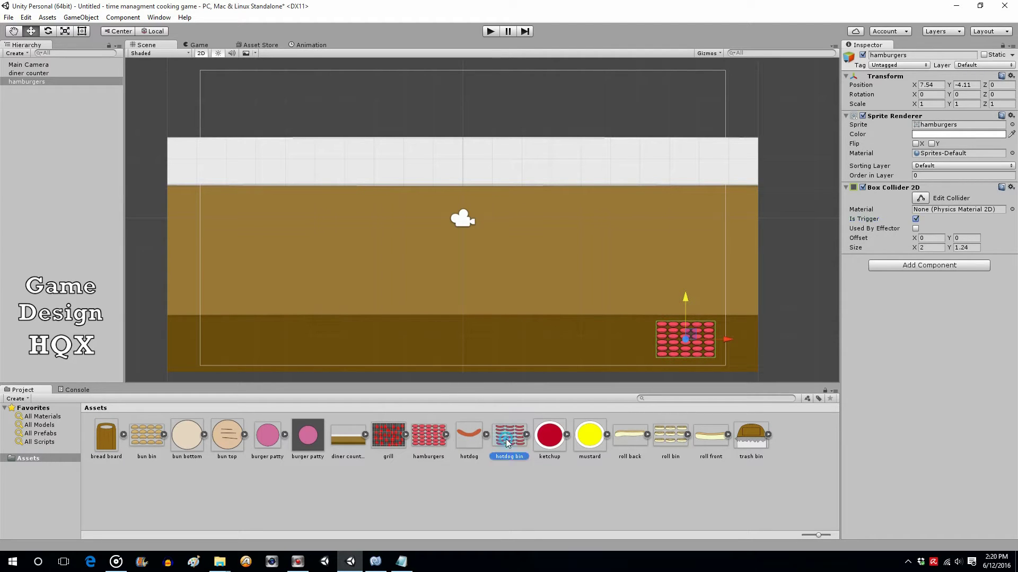
# Add the hotdog bin sprite and place it at the counter bottom beside the hamburgers.
pyautogui.moveTo(506, 443); pyautogui.dragTo(32, 91)
pyautogui.moveTo(454, 168); pyautogui.dragTo(471, 303)
pyautogui.moveTo(514, 343); pyautogui.dragTo(659, 350)
pyautogui.moveTo(621, 310); pyautogui.dragTo(619, 298)
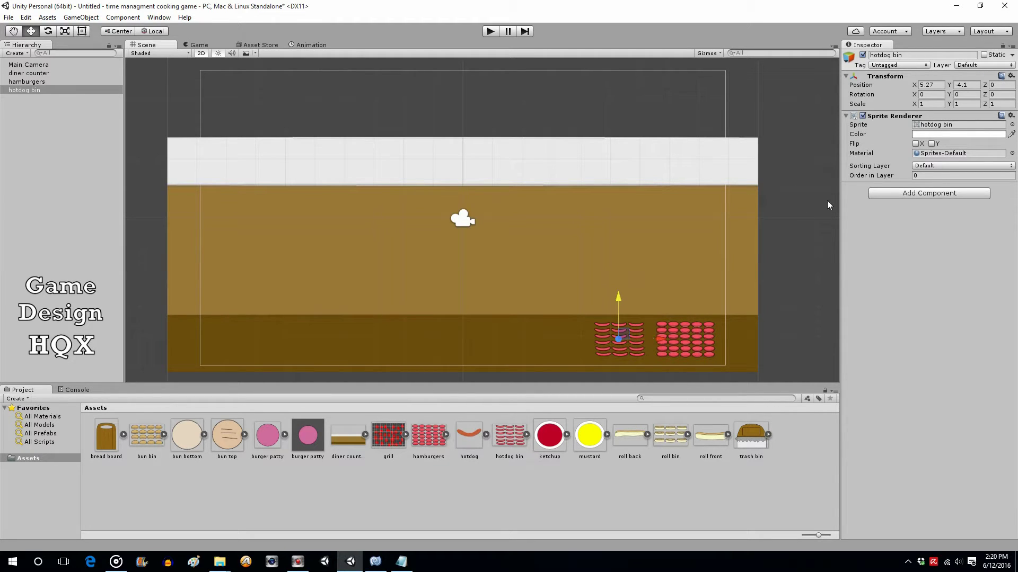
# Give the hotdog bin a Box Collider 2D set as a trigger.
pyautogui.click(898, 194)
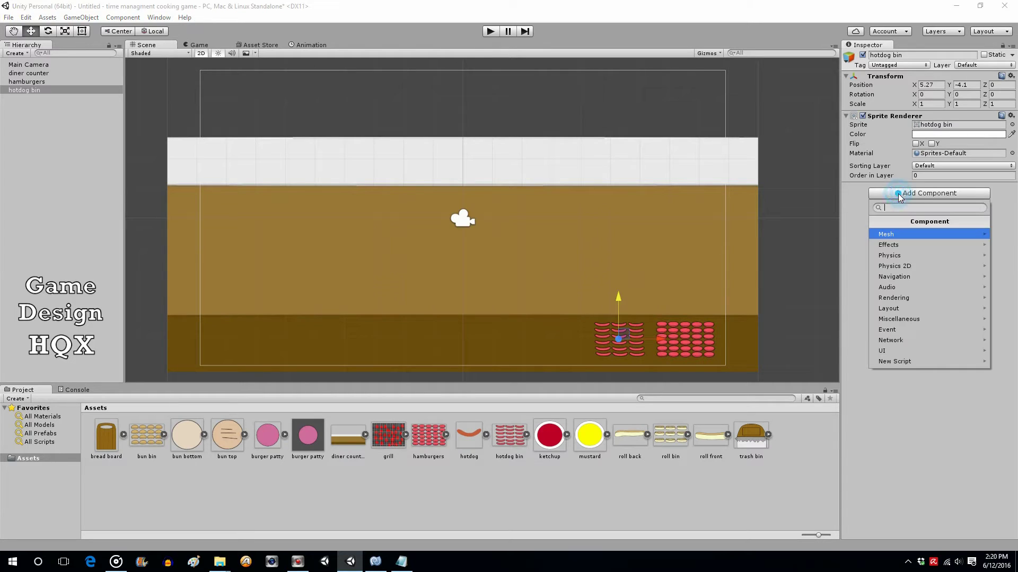
pyautogui.click(898, 266)
pyautogui.click(903, 245)
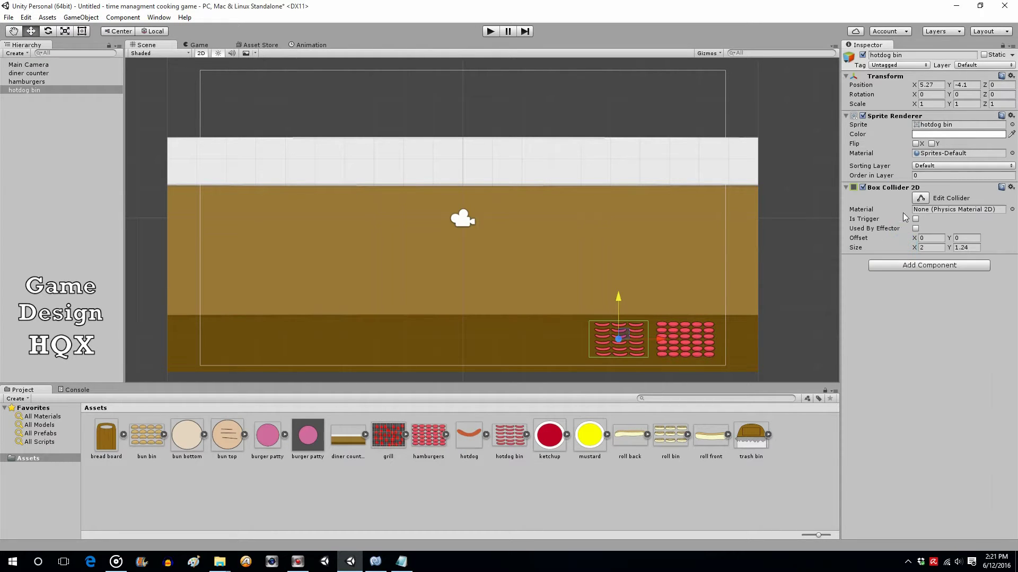
pyautogui.click(915, 219)
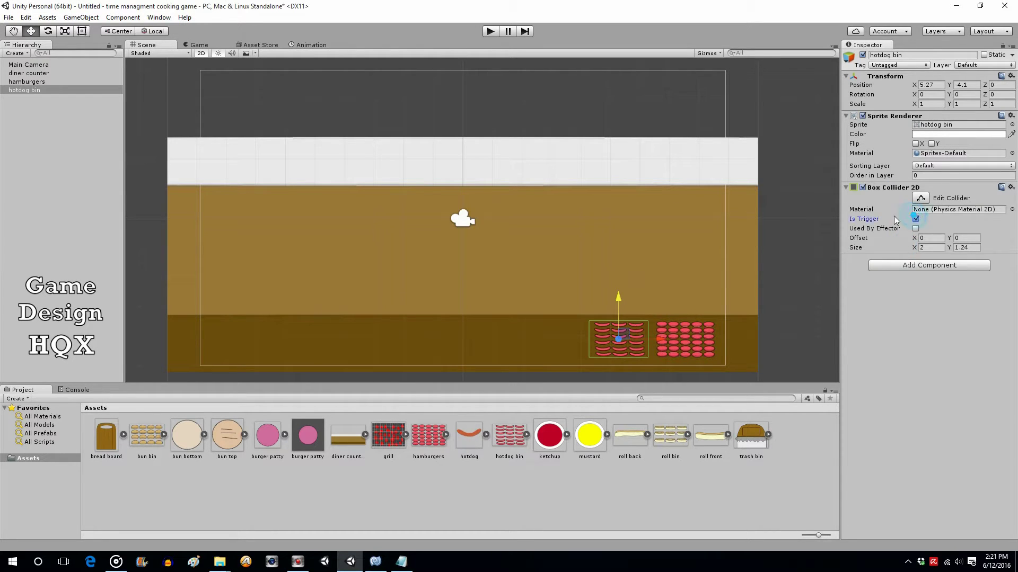
# Fine-tune the hamburgers and hotdog bin spacing, then add the trash bin at bottom centre.
pyautogui.keyDown('ctrl'); pyautogui.click(37, 80); pyautogui.keyUp('ctrl')
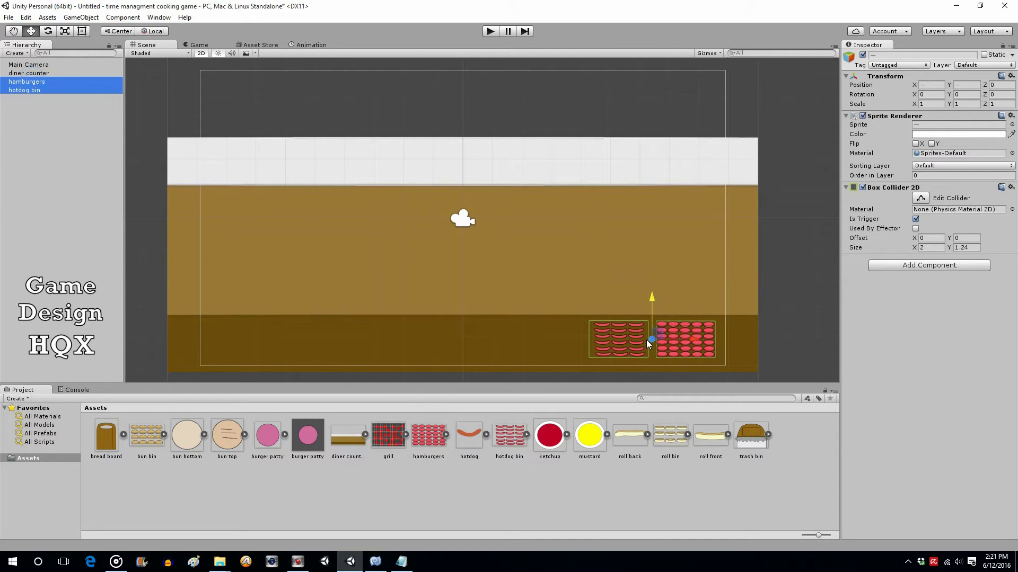
pyautogui.click(783, 343)
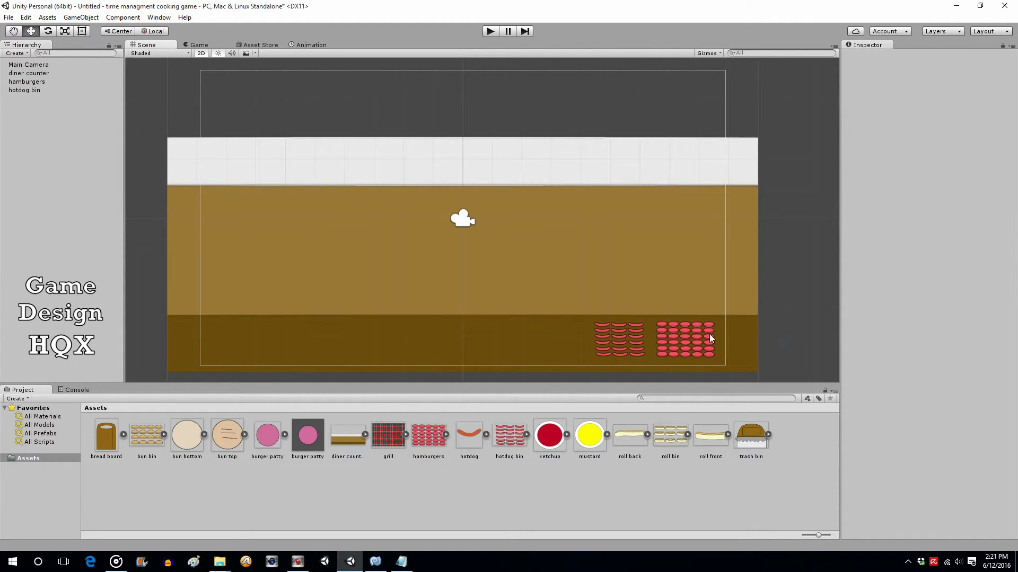
pyautogui.click(694, 329)
pyautogui.click(729, 340)
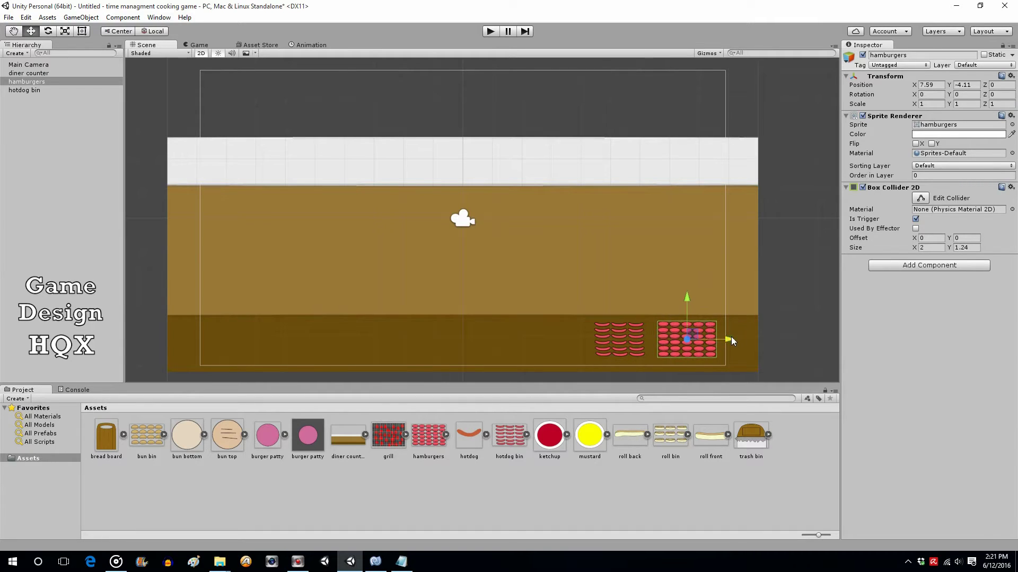
pyautogui.click(633, 344)
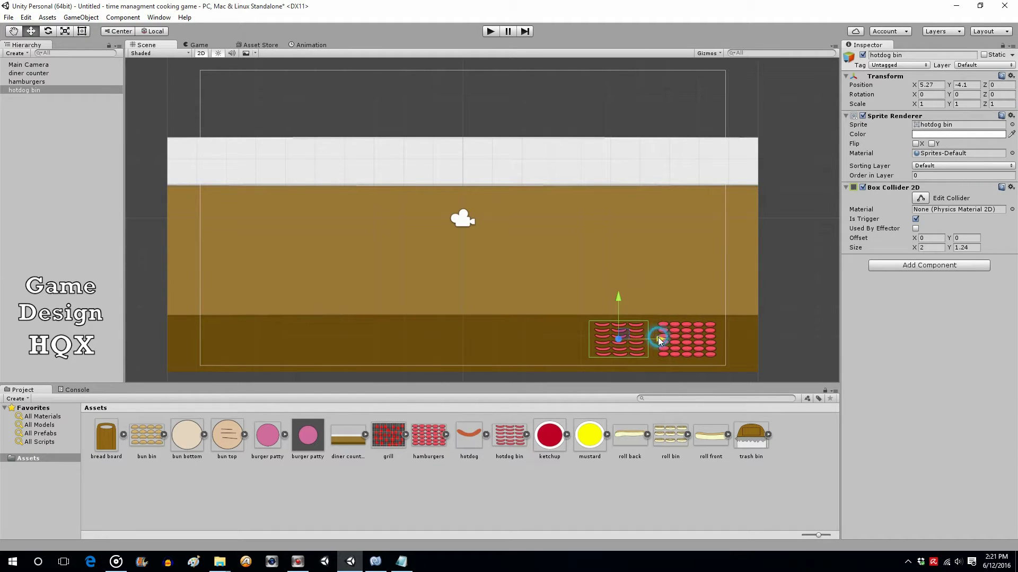
pyautogui.moveTo(657, 338); pyautogui.dragTo(656, 338)
pyautogui.moveTo(758, 446); pyautogui.dragTo(462, 334)
pyautogui.moveTo(465, 293); pyautogui.dragTo(465, 309)
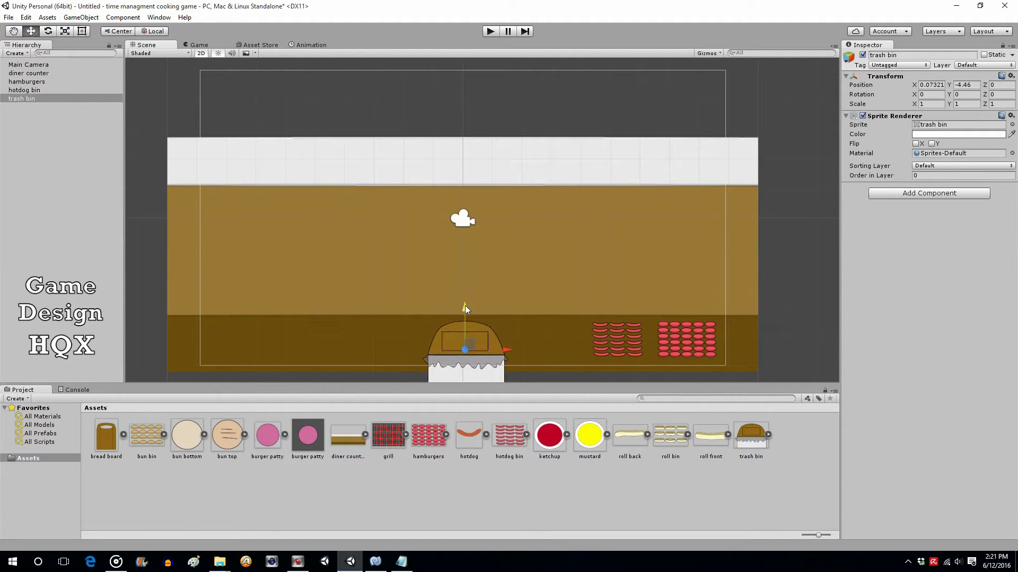
# Add a Polygon Collider 2D to the trash bin from the Physics 2D components.
pyautogui.click(889, 194)
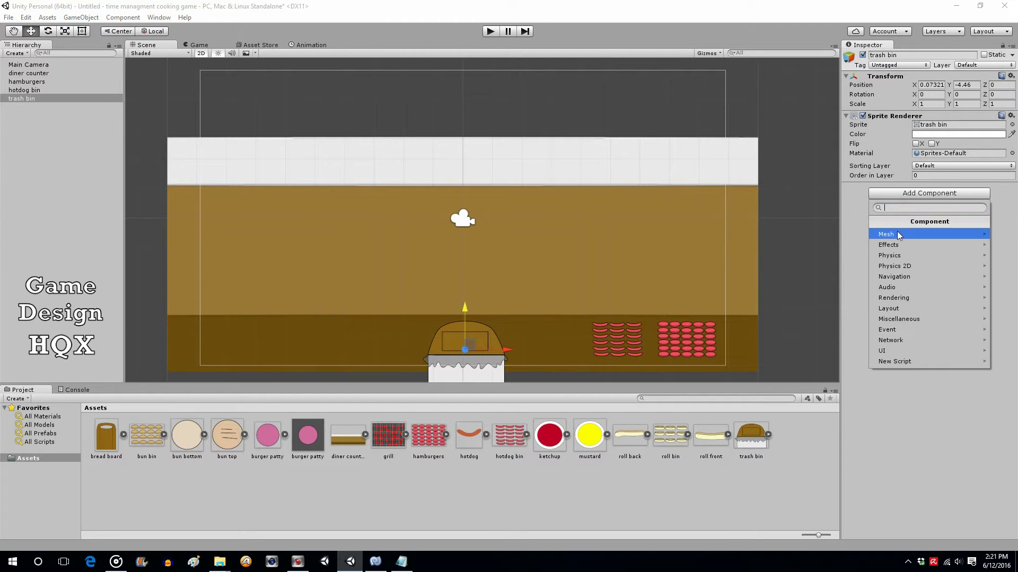
pyautogui.click(899, 266)
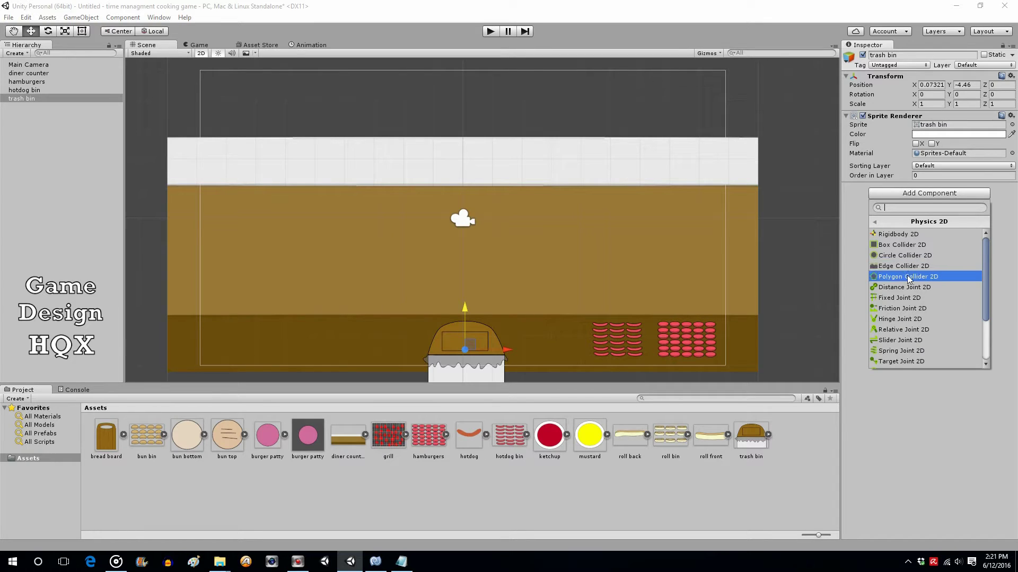
pyautogui.click(908, 277)
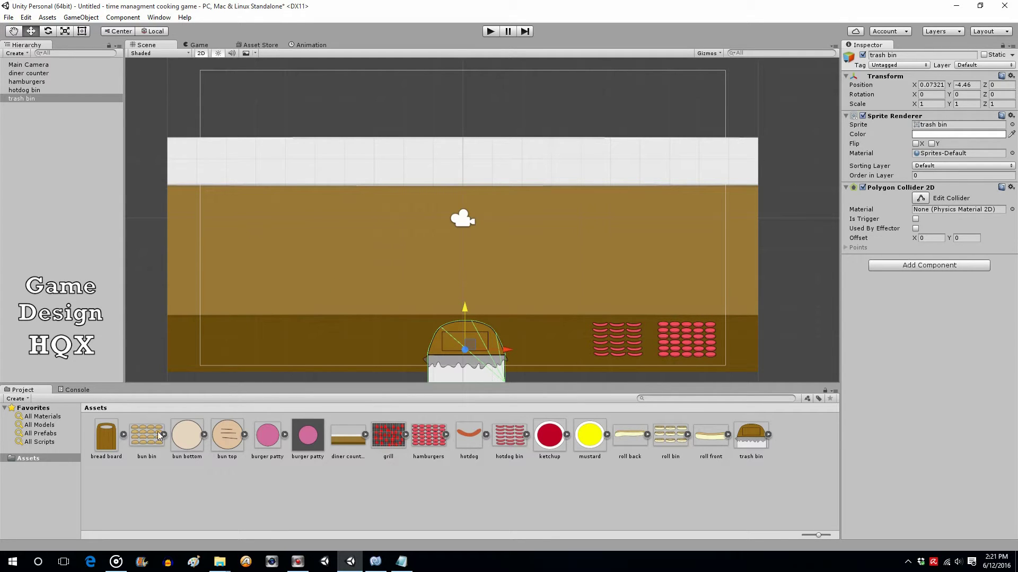
# Add the bun bin sprite and place it at the lower left (-7.73, -4.17).
pyautogui.moveTo(155, 434); pyautogui.dragTo(90, 167)
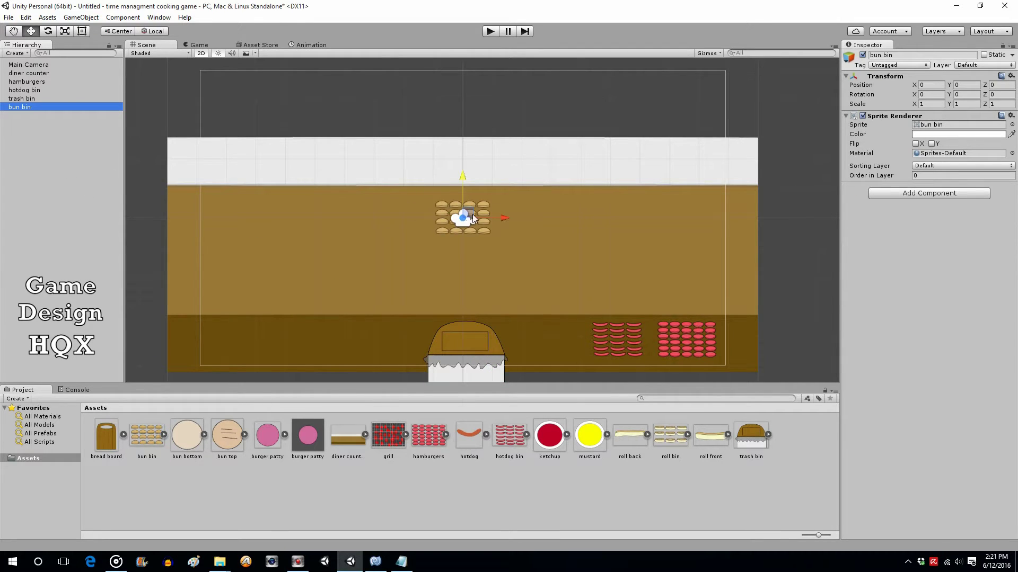
pyautogui.moveTo(508, 215); pyautogui.dragTo(278, 235)
pyautogui.moveTo(230, 178); pyautogui.dragTo(279, 341)
pyautogui.moveTo(244, 300); pyautogui.dragTo(243, 305)
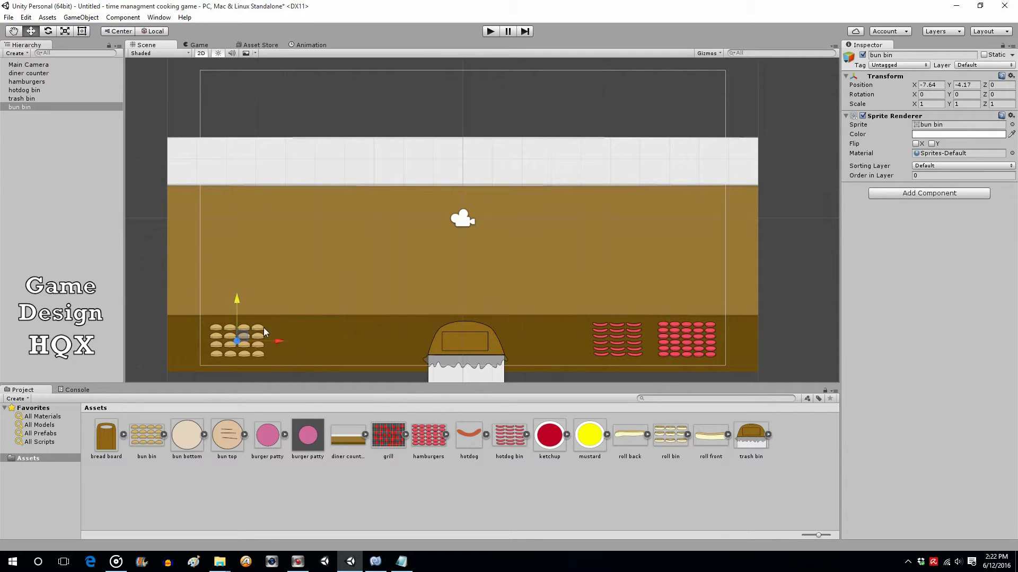
pyautogui.moveTo(270, 337); pyautogui.dragTo(267, 340)
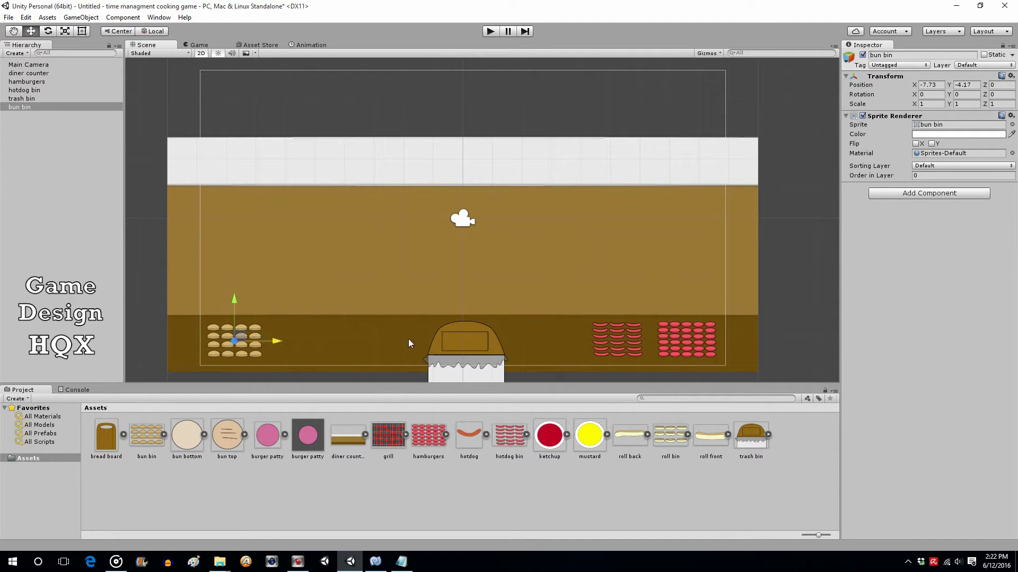
# Give the bun bin a Box Collider 2D set as a trigger.
pyautogui.click(929, 193)
pyautogui.click(917, 266)
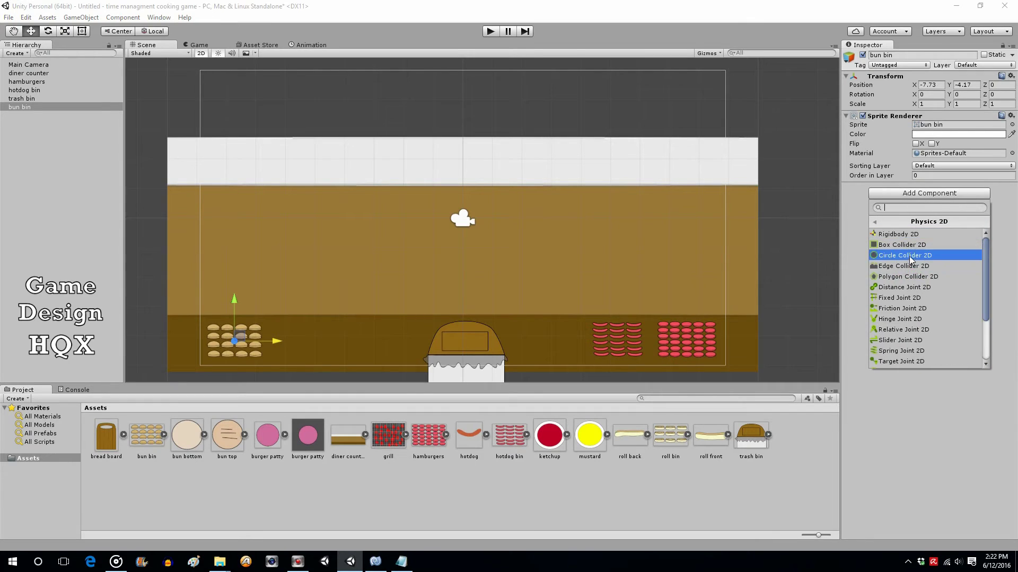
pyautogui.click(911, 246)
pyautogui.click(915, 219)
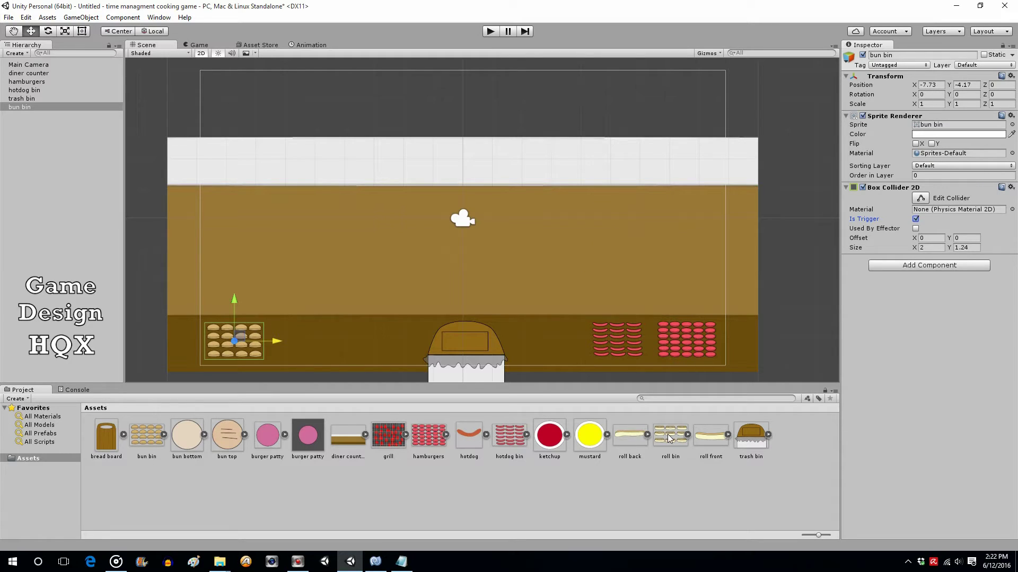
# Add the roll bin sprite and line it up beside the bun bin at -5.44, -4.18.
pyautogui.moveTo(671, 437); pyautogui.dragTo(9, 151)
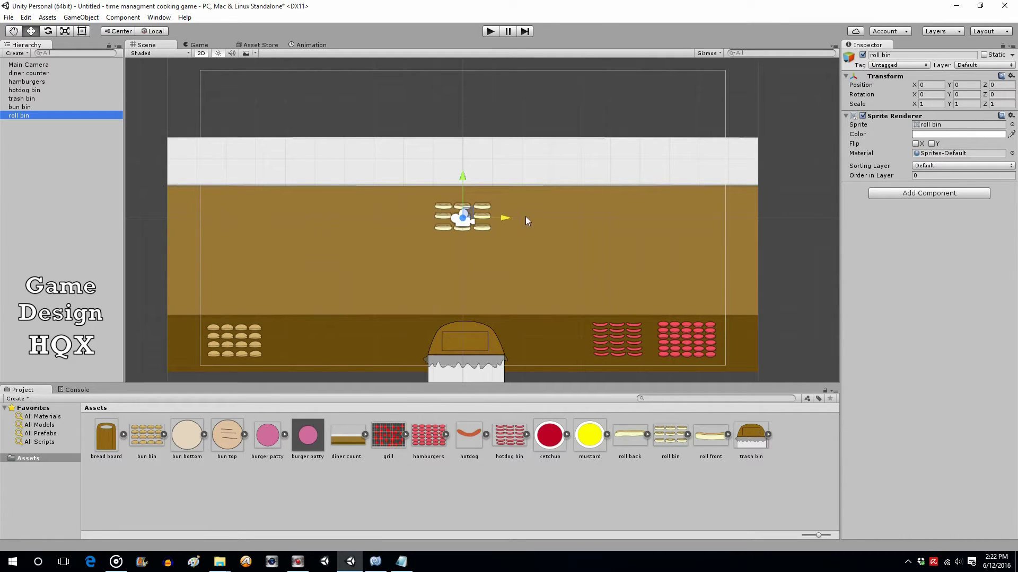
pyautogui.moveTo(510, 219); pyautogui.dragTo(362, 242)
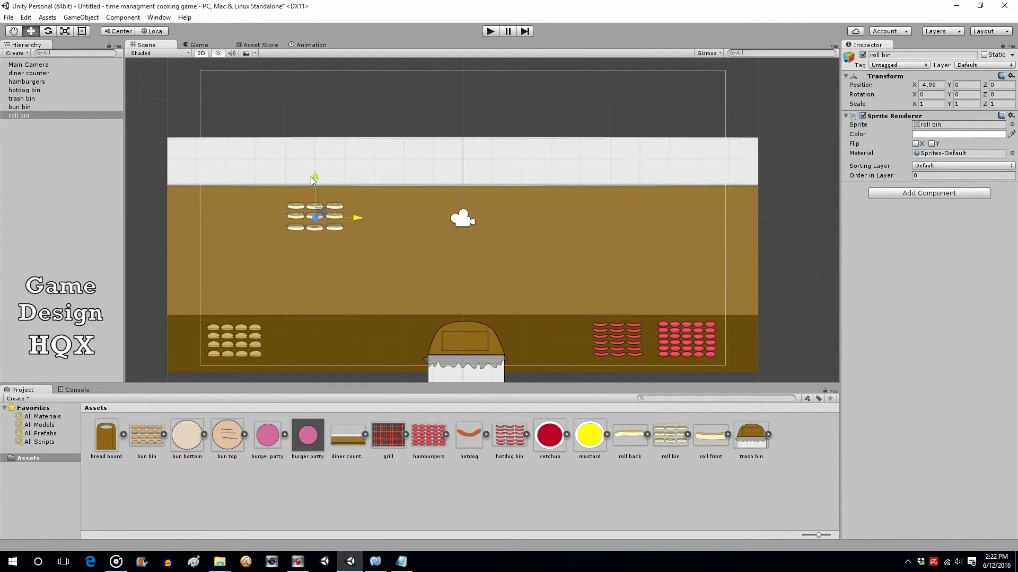
pyautogui.moveTo(311, 177); pyautogui.dragTo(314, 299)
pyautogui.moveTo(355, 342); pyautogui.dragTo(342, 343)
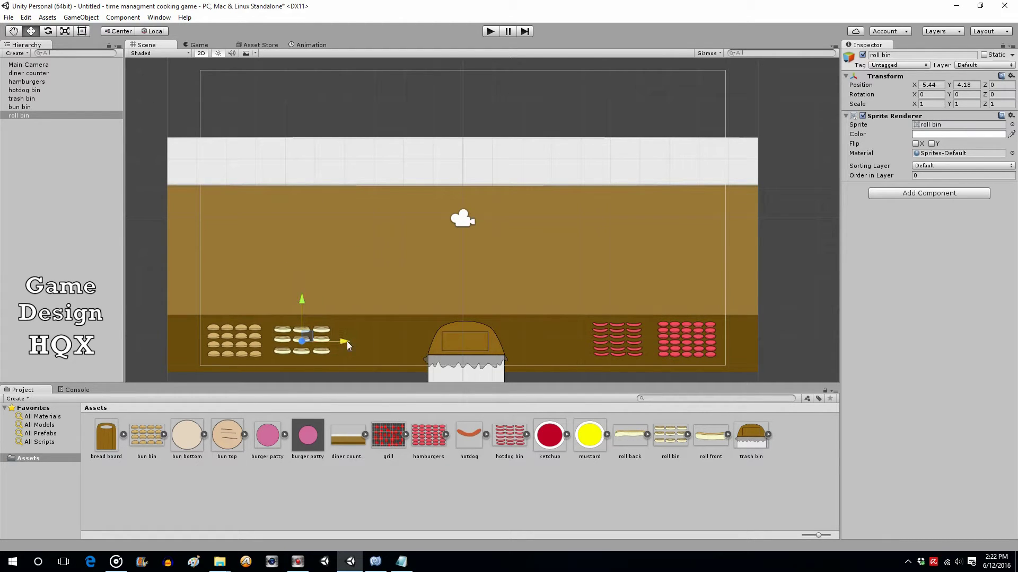
# Give the roll bin a trigger Box Collider 2D, and make the trash bin's collider a trigger.
pyautogui.click(905, 192)
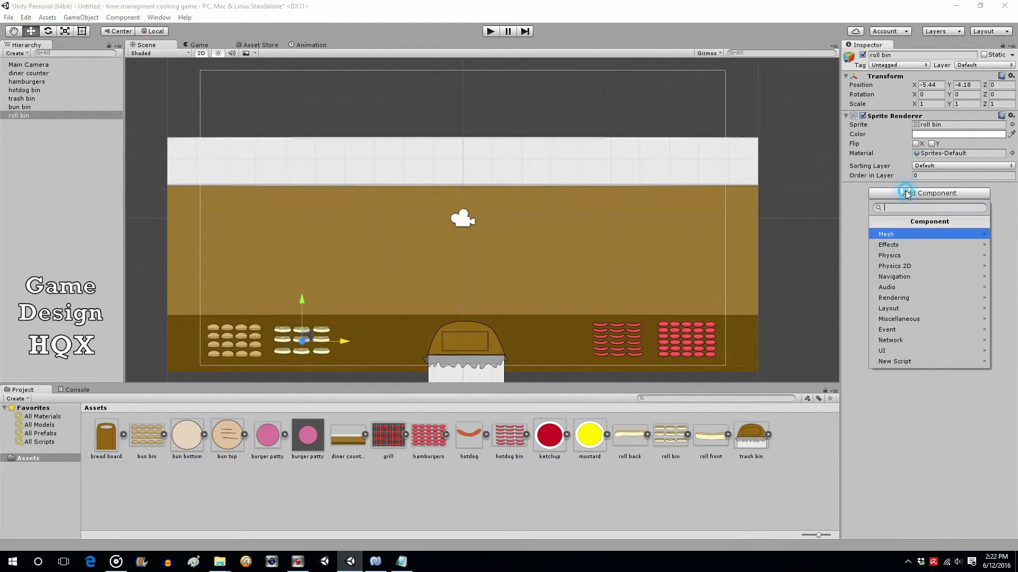
pyautogui.click(923, 265)
pyautogui.click(924, 247)
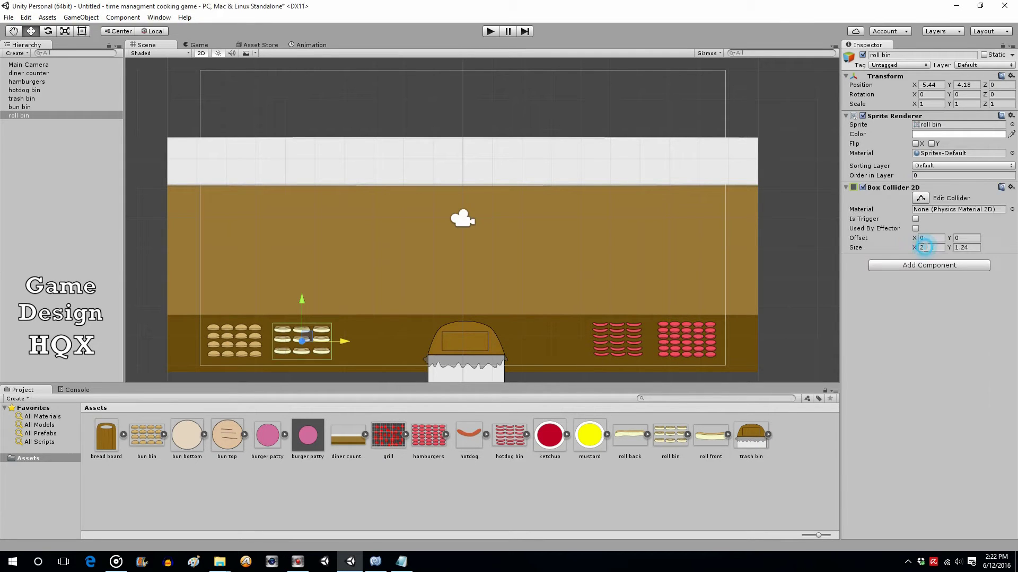
pyautogui.click(915, 219)
pyautogui.click(459, 373)
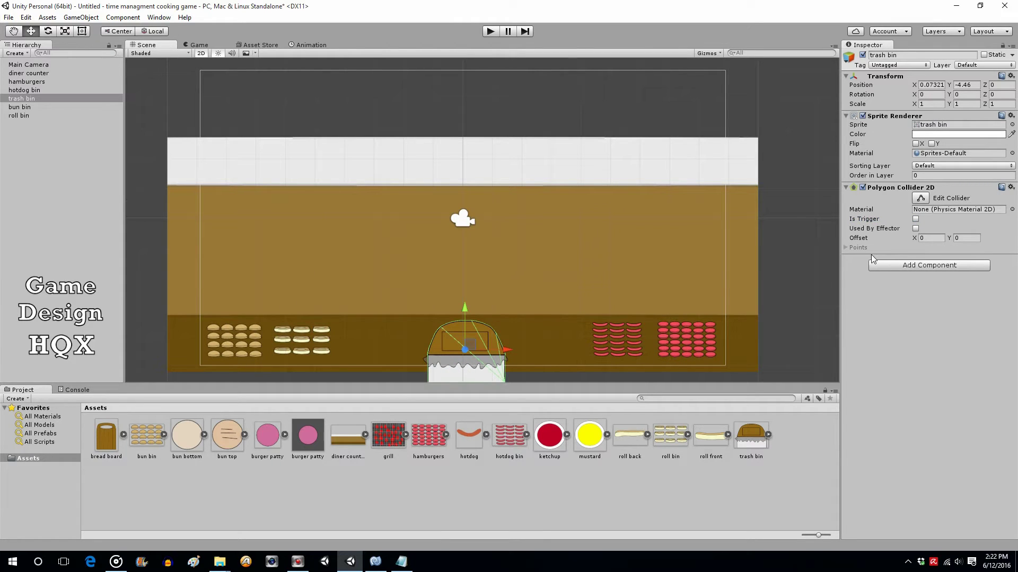
pyautogui.click(915, 219)
pyautogui.click(293, 332)
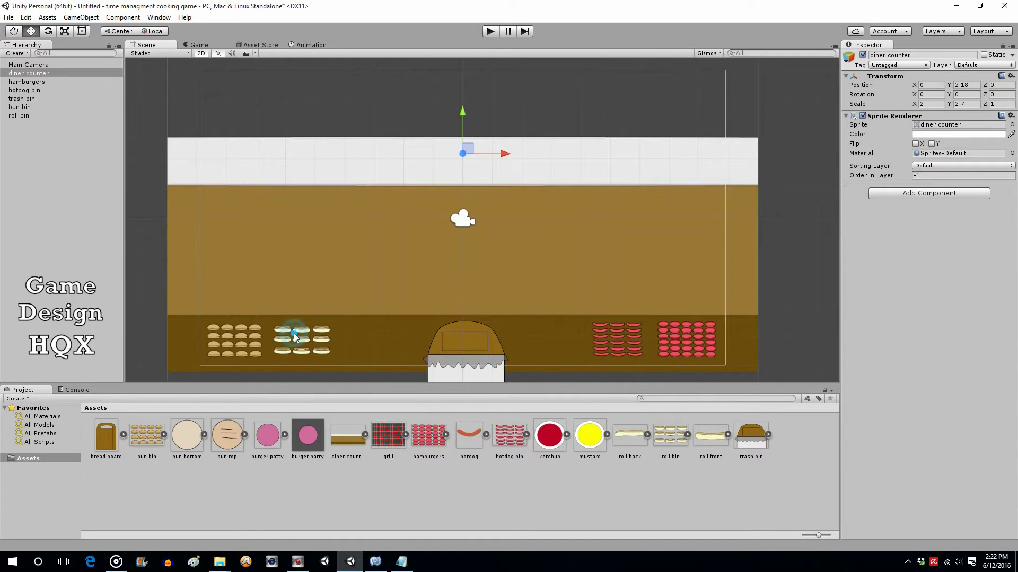
pyautogui.click(21, 115)
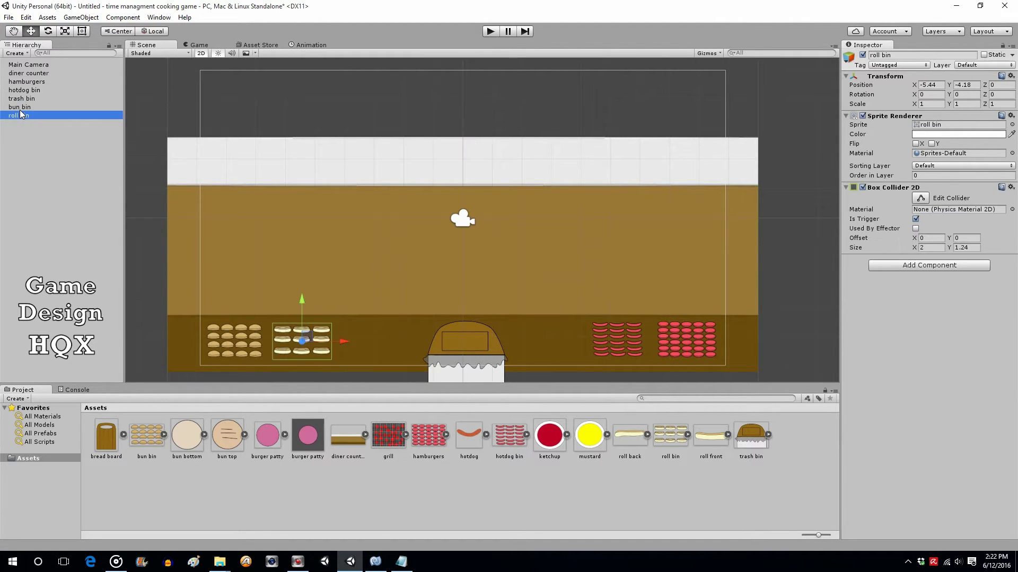
pyautogui.keyDown('ctrl'); pyautogui.click(23, 108); pyautogui.keyUp('ctrl')
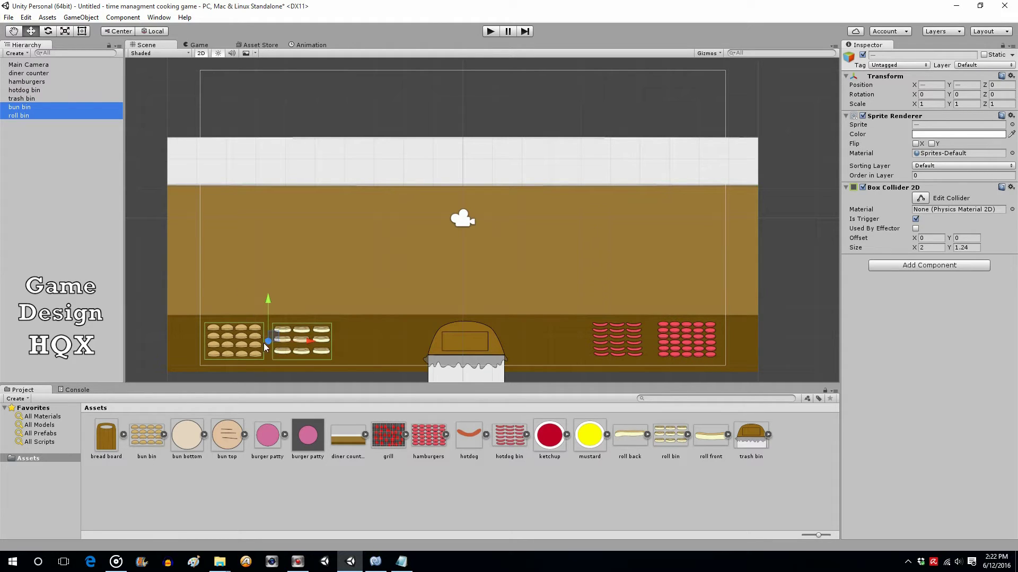
pyautogui.click(91, 227)
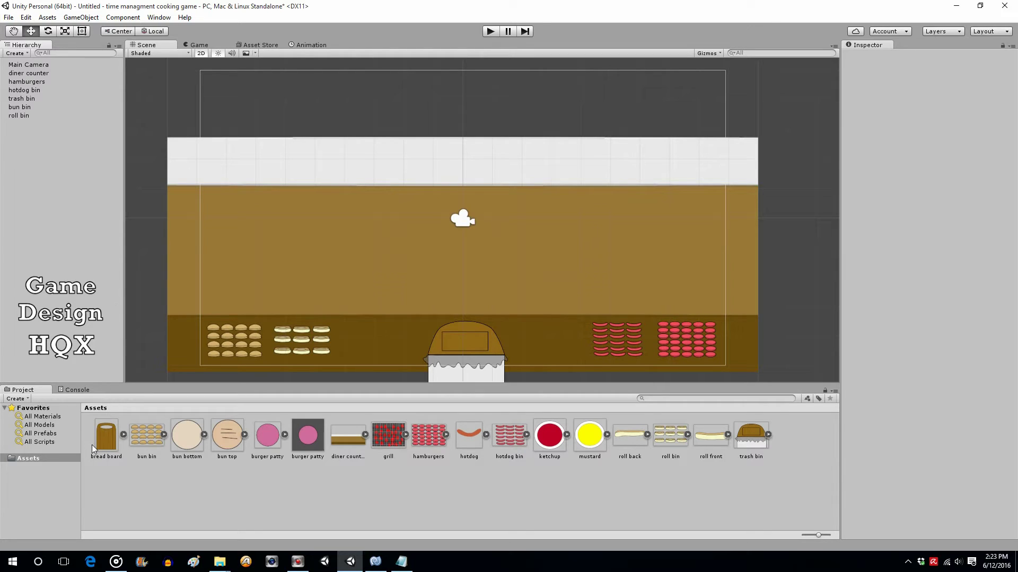
# Add the bread board with Scale X 2, nudge it down to Y -0.27, and add the grill.
pyautogui.moveTo(91, 445); pyautogui.dragTo(32, 200)
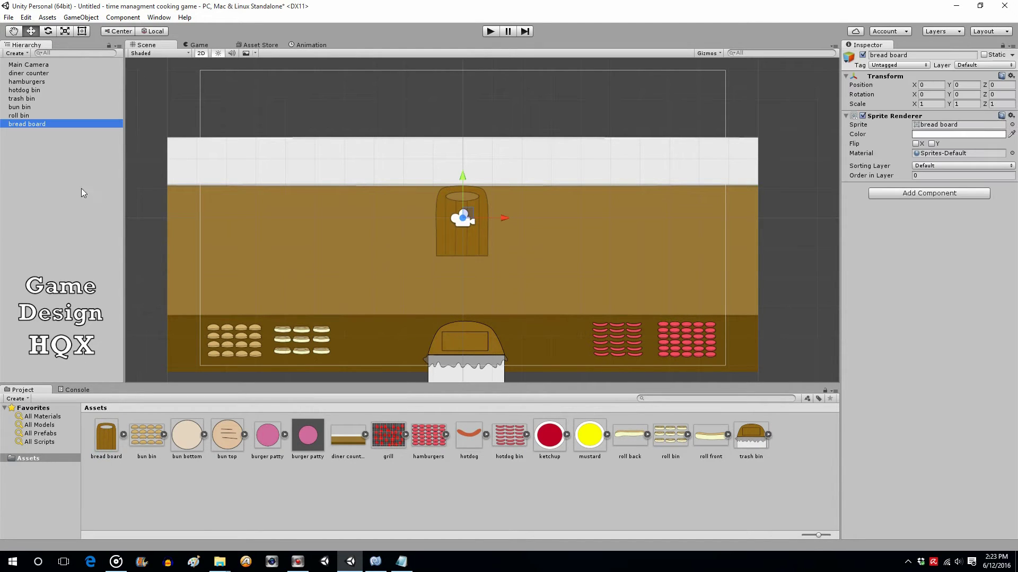
pyautogui.click(930, 104)
pyautogui.write('2')
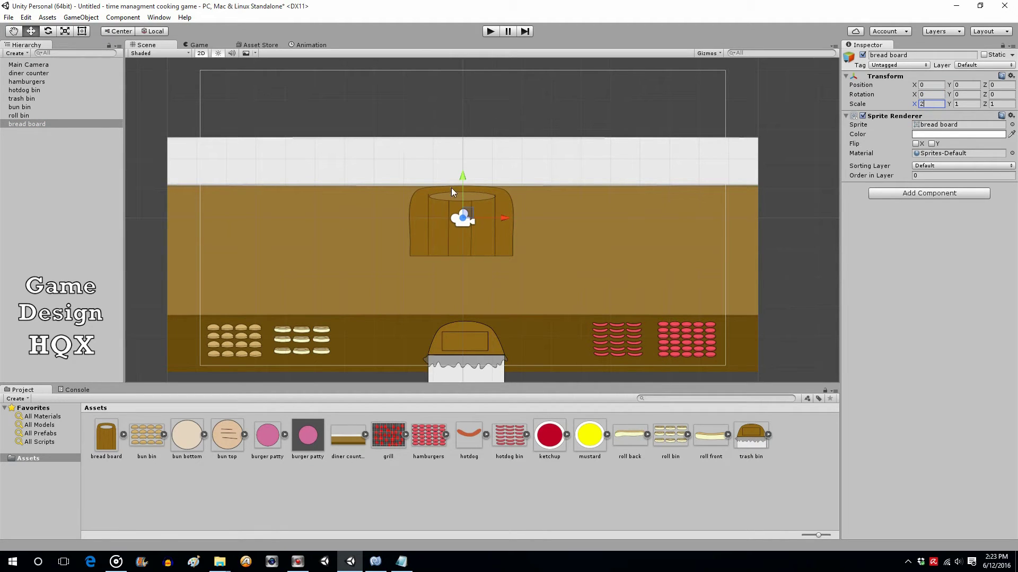
pyautogui.moveTo(463, 176); pyautogui.dragTo(465, 183)
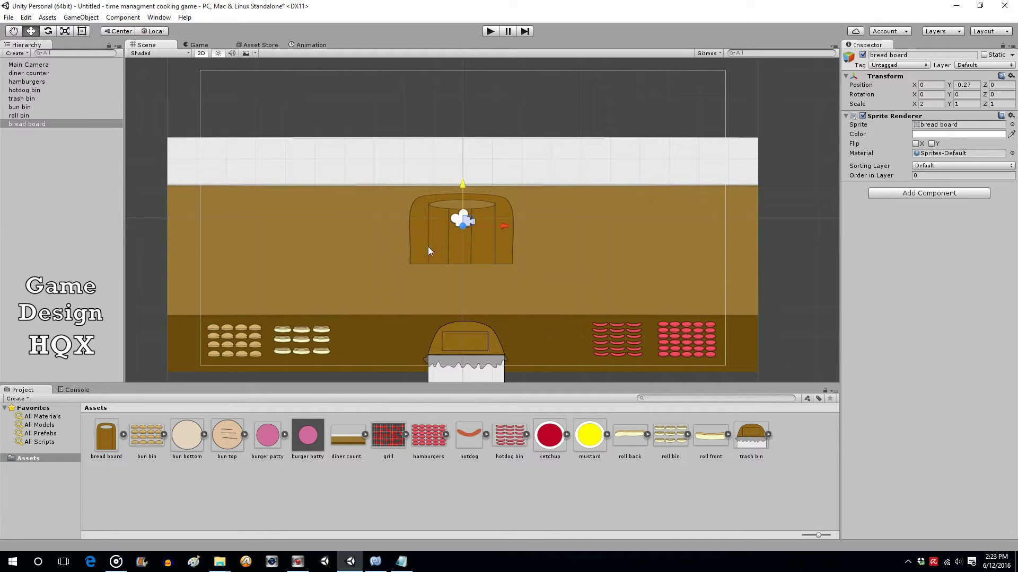
pyautogui.moveTo(392, 450); pyautogui.dragTo(31, 133)
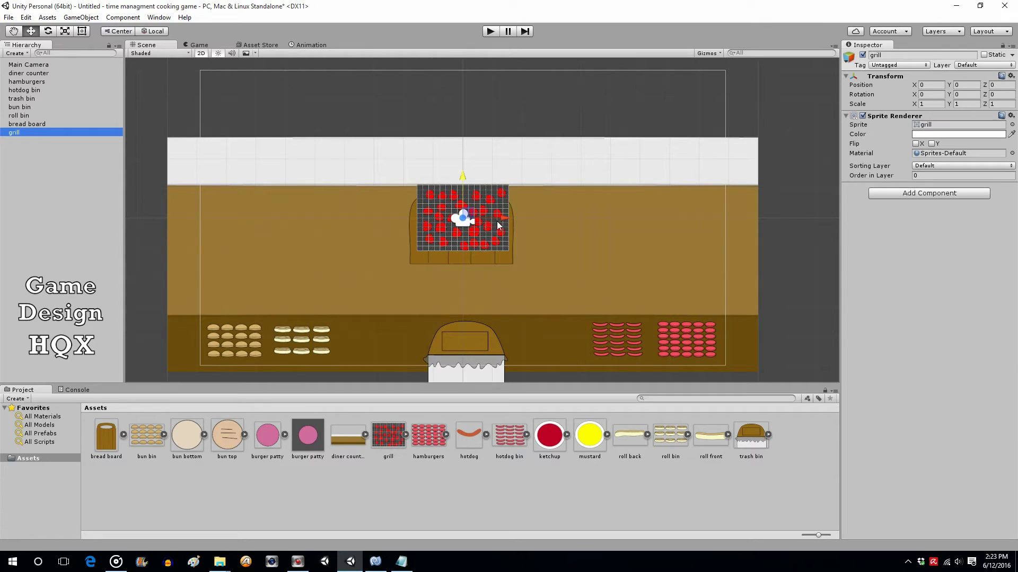
# Move the grill right to 6.73, -0.23 and place a ketchup dot at -2.91, 0.40.
pyautogui.moveTo(496, 218); pyautogui.dragTo(694, 226)
pyautogui.moveTo(663, 177); pyautogui.dragTo(664, 184)
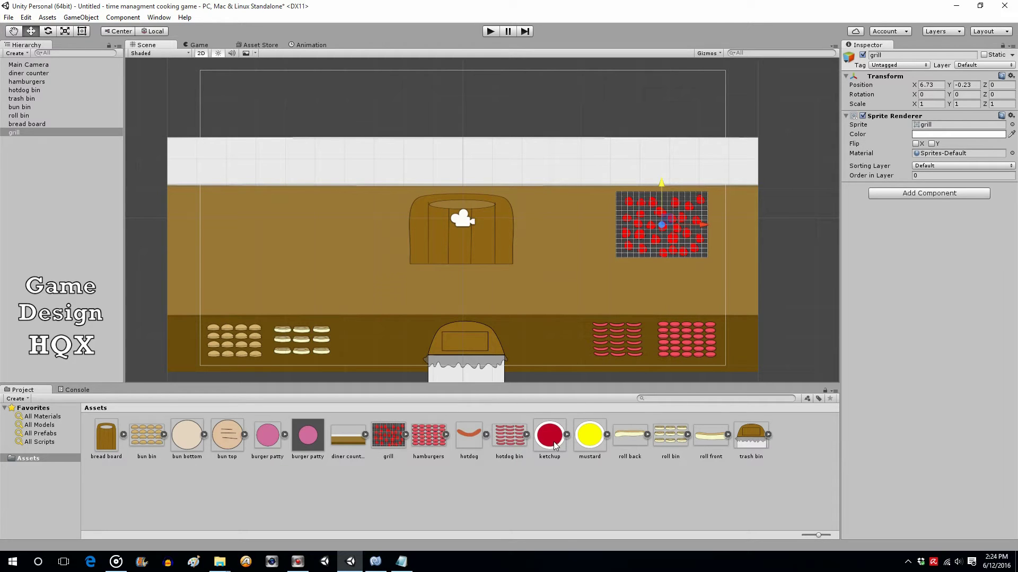
pyautogui.moveTo(549, 434); pyautogui.dragTo(437, 252)
pyautogui.moveTo(375, 200); pyautogui.dragTo(377, 212)
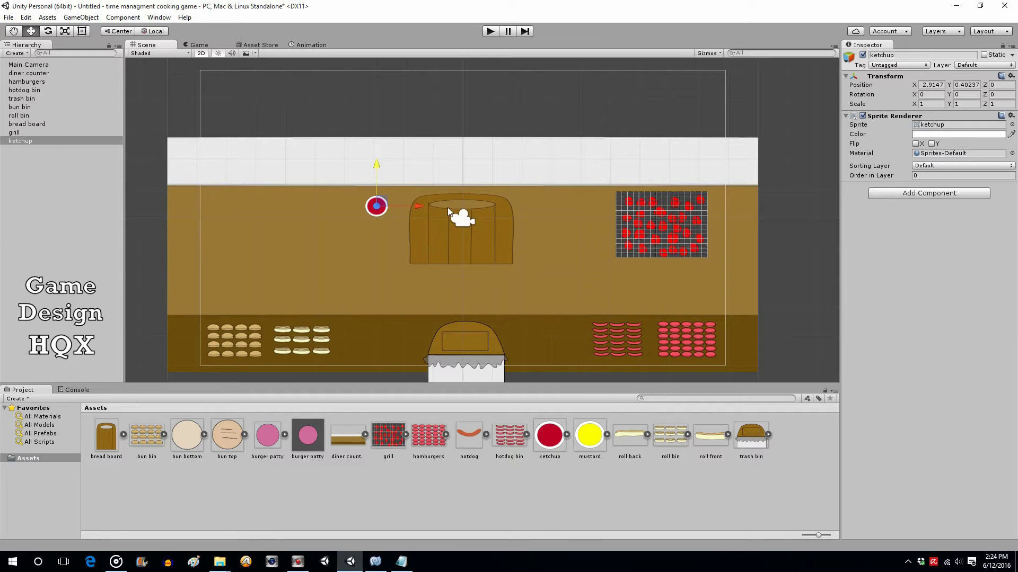
# Add a mustard dot below the ketchup and give both condiments a Circle Collider 2D.
pyautogui.moveTo(578, 437); pyautogui.dragTo(377, 249)
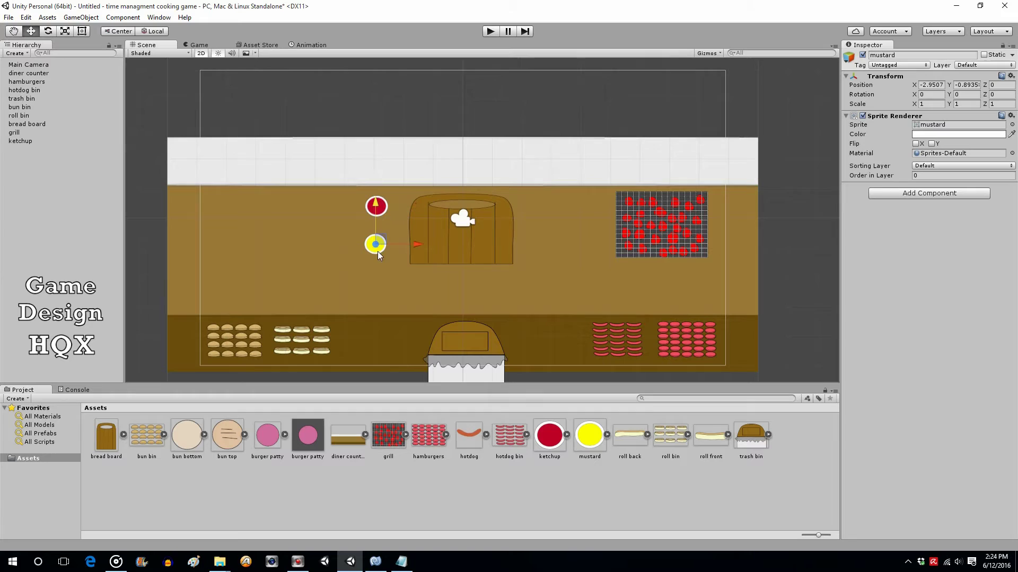
pyautogui.keyDown('ctrl'); pyautogui.click(24, 141); pyautogui.keyUp('ctrl')
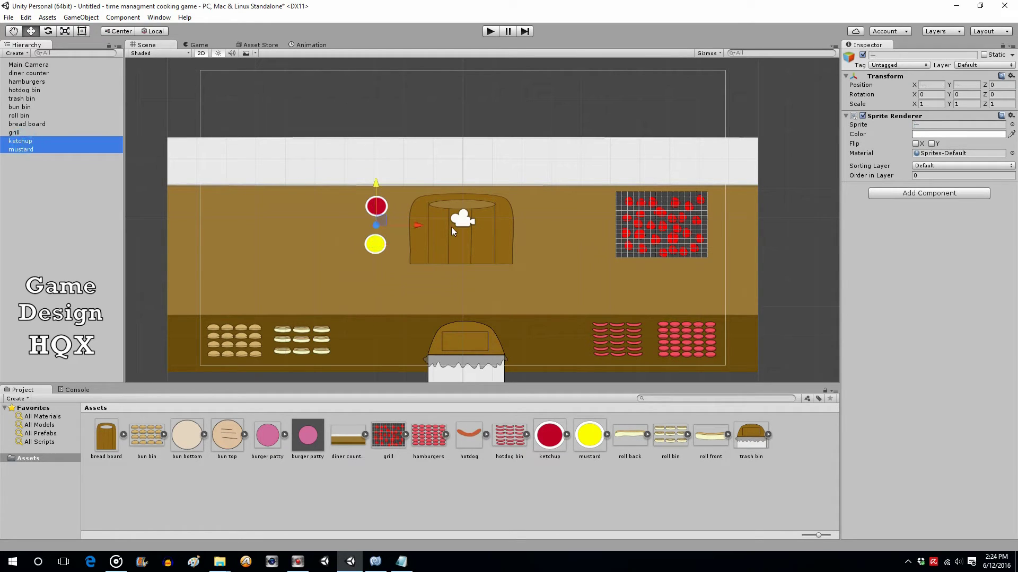
pyautogui.click(904, 193)
pyautogui.click(911, 266)
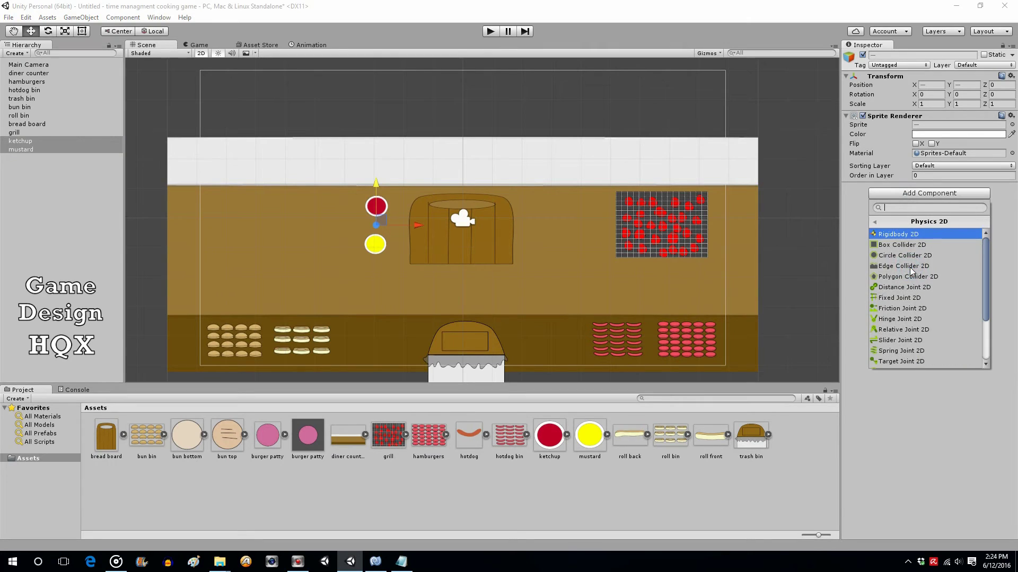
pyautogui.click(911, 257)
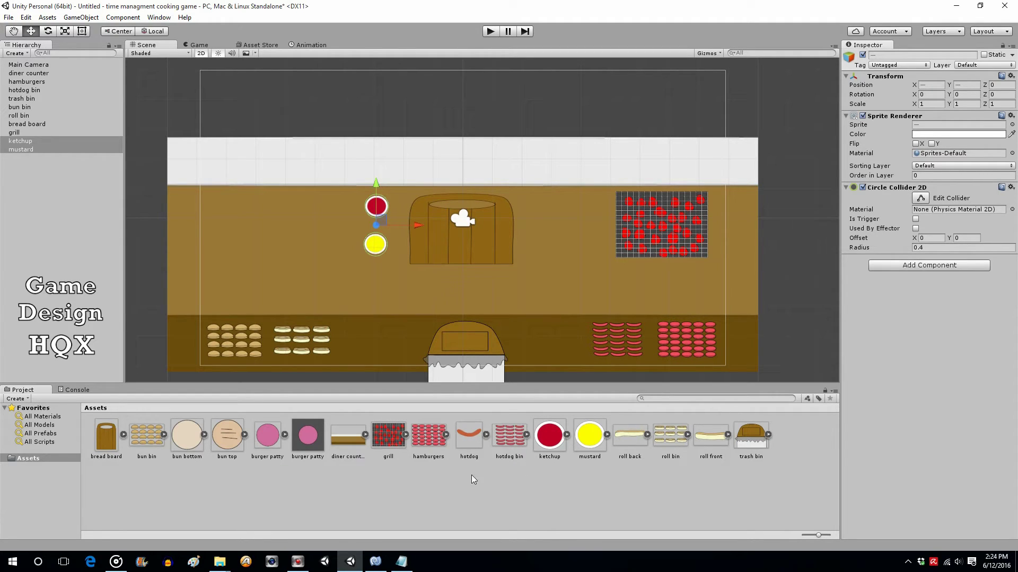
pyautogui.click(466, 495)
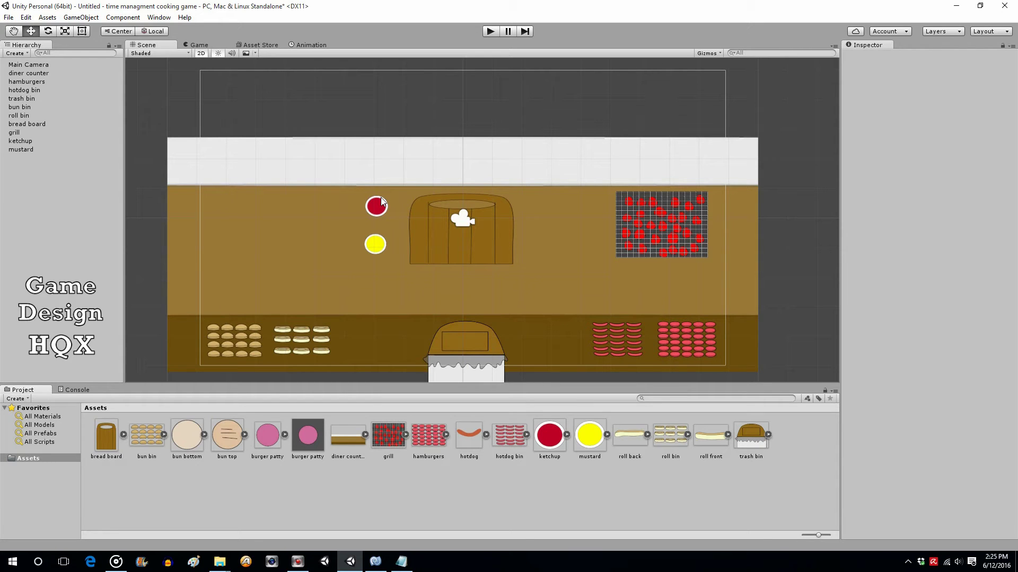
pyautogui.click(384, 246)
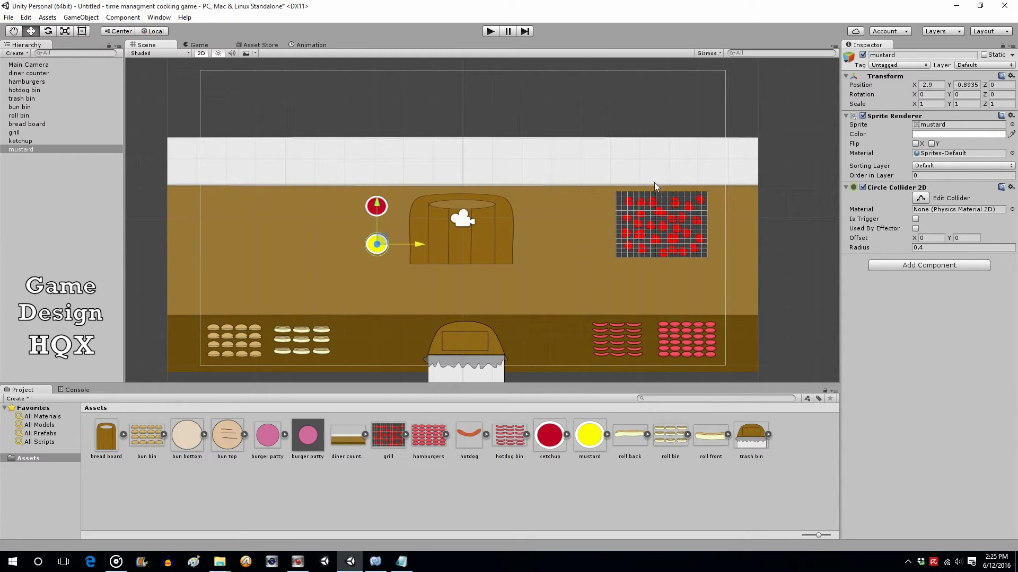
pyautogui.click(810, 121)
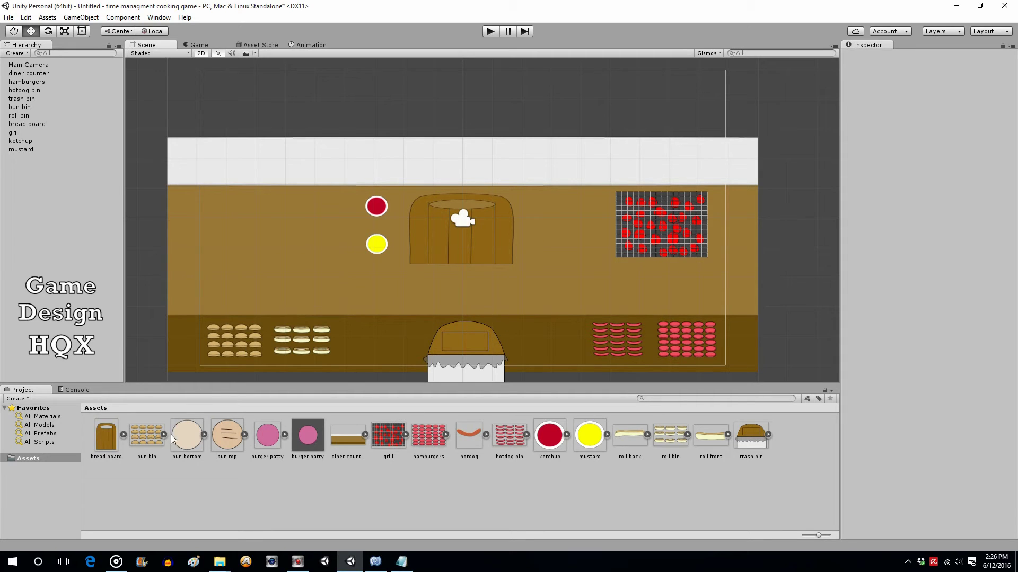
# Place the bun bottom and bun top sprites in the scene, stacked above the back counter.
pyautogui.moveTo(187, 445); pyautogui.dragTo(75, 260)
pyautogui.moveTo(233, 436); pyautogui.dragTo(50, 249)
pyautogui.moveTo(463, 174); pyautogui.dragTo(472, 68)
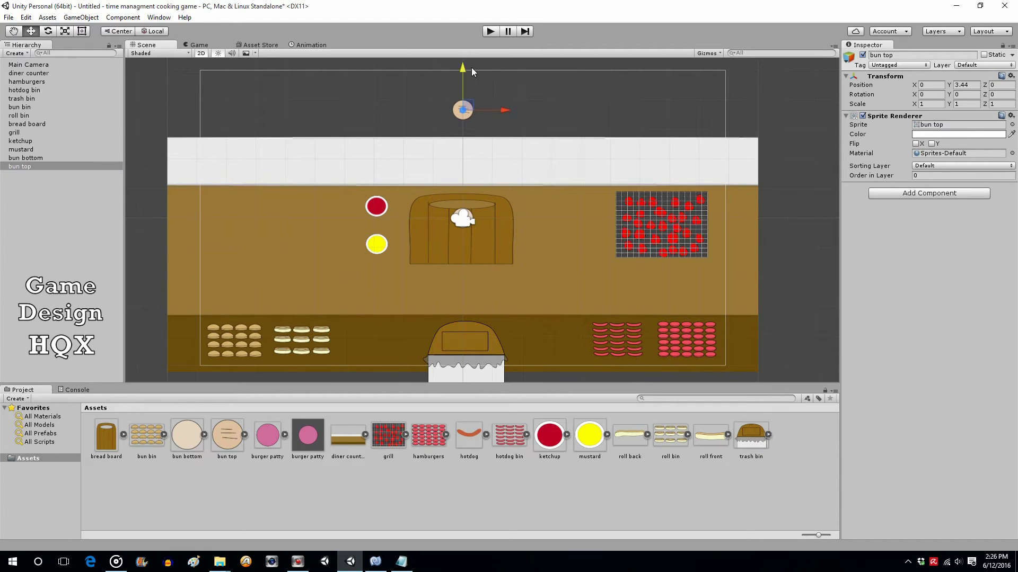
pyautogui.click(70, 159)
pyautogui.moveTo(466, 172); pyautogui.dragTo(492, 91)
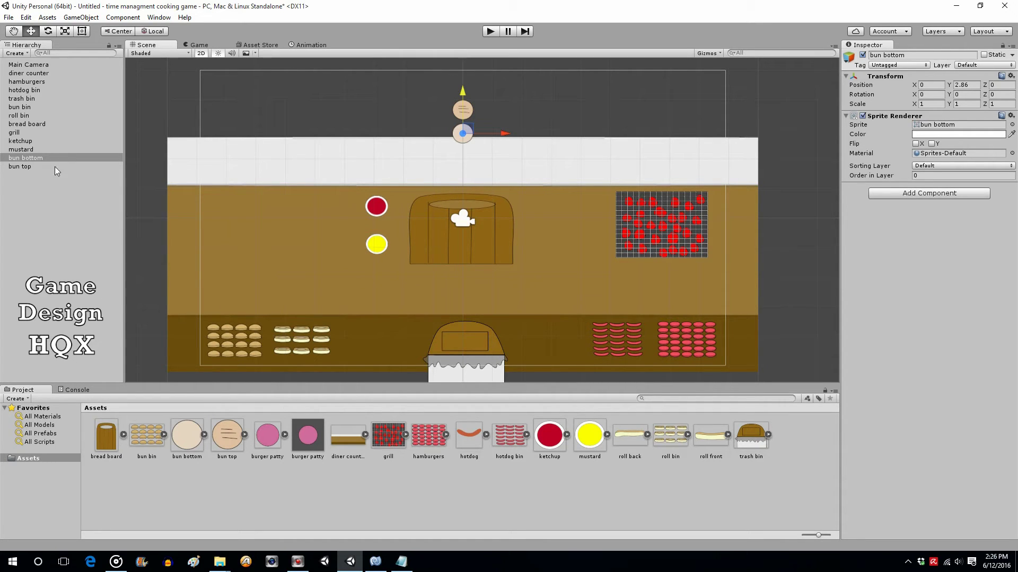
# Add a Circle Collider 2D to both bun bottom and bun top at once.
pyautogui.click(34, 157)
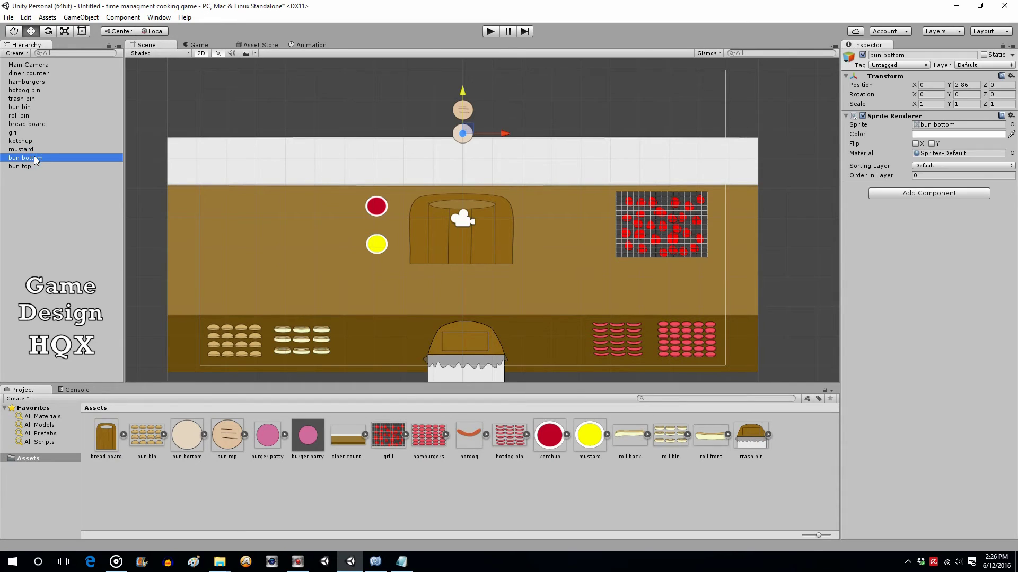
pyautogui.keyDown('shift'); pyautogui.click(28, 166); pyautogui.keyUp('shift')
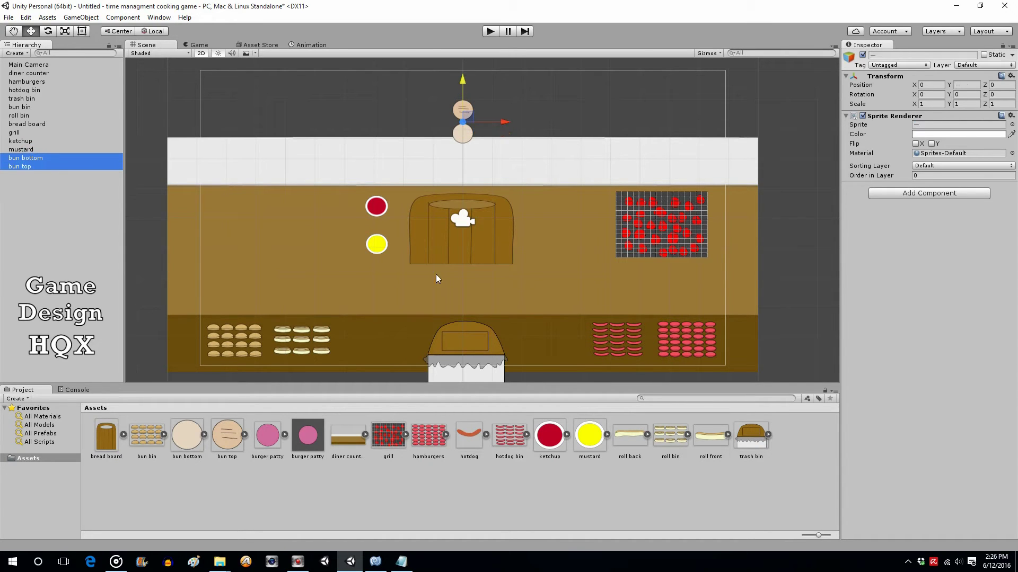
pyautogui.click(933, 194)
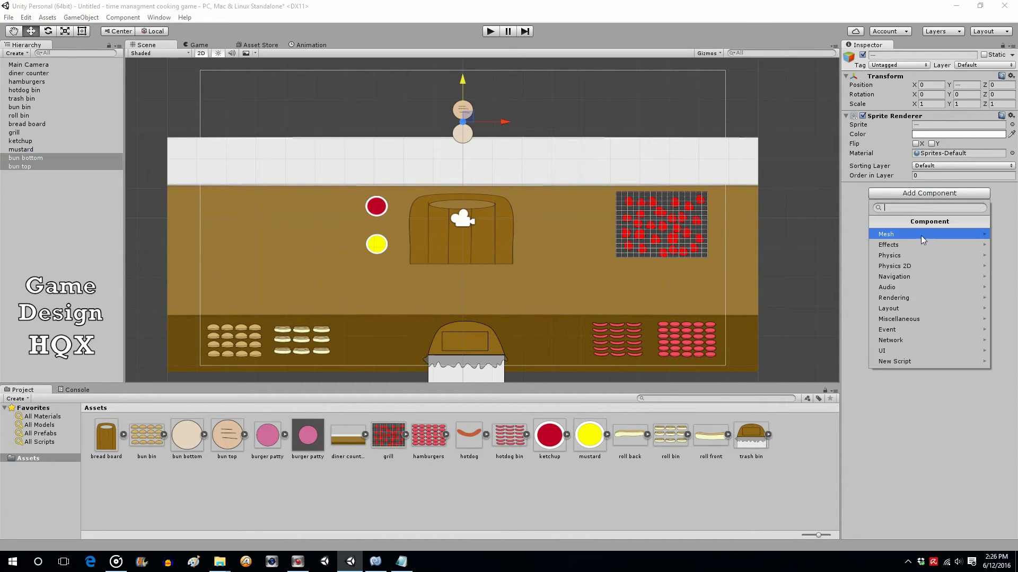
pyautogui.click(908, 265)
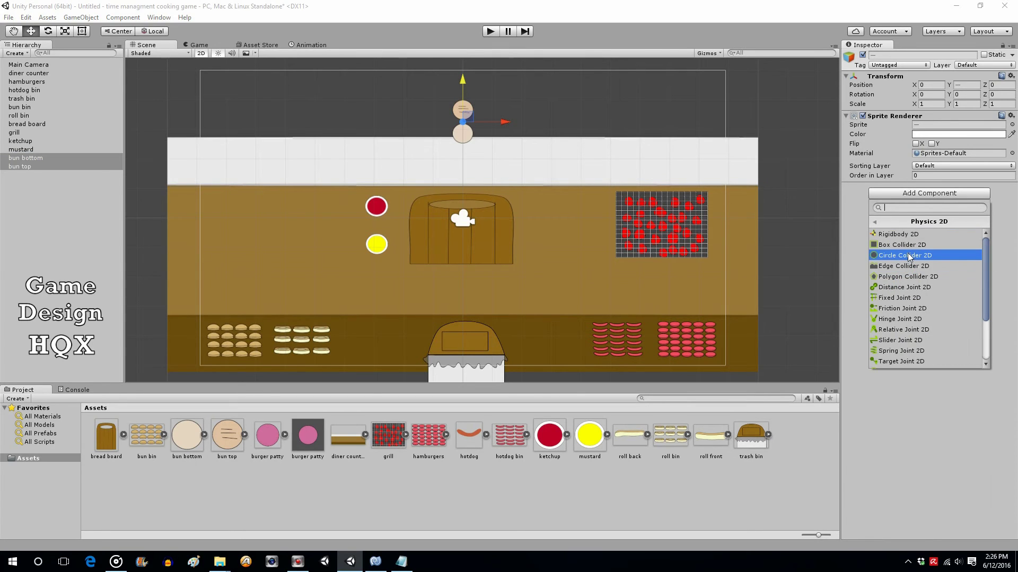
pyautogui.click(908, 256)
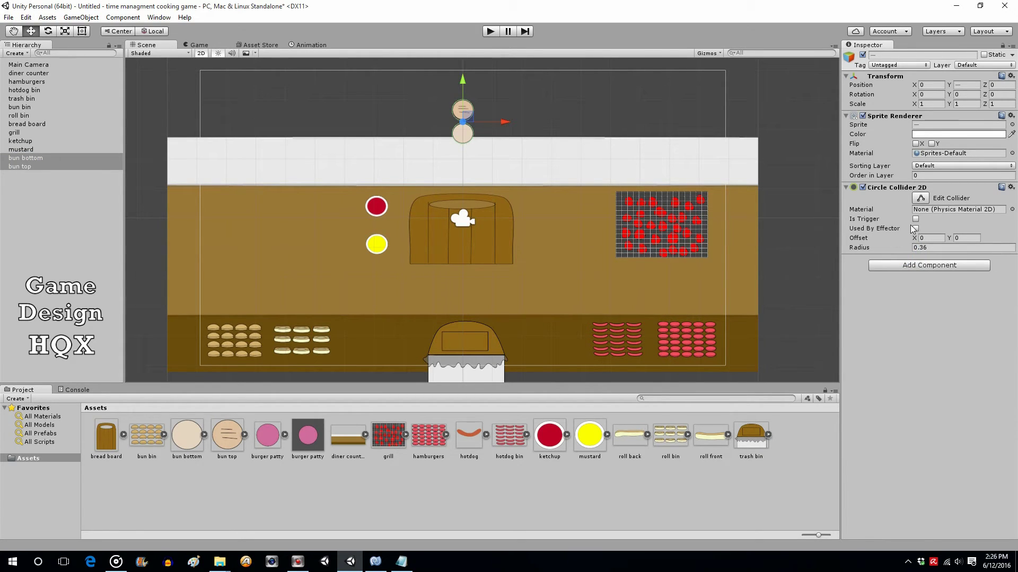
pyautogui.click(506, 81)
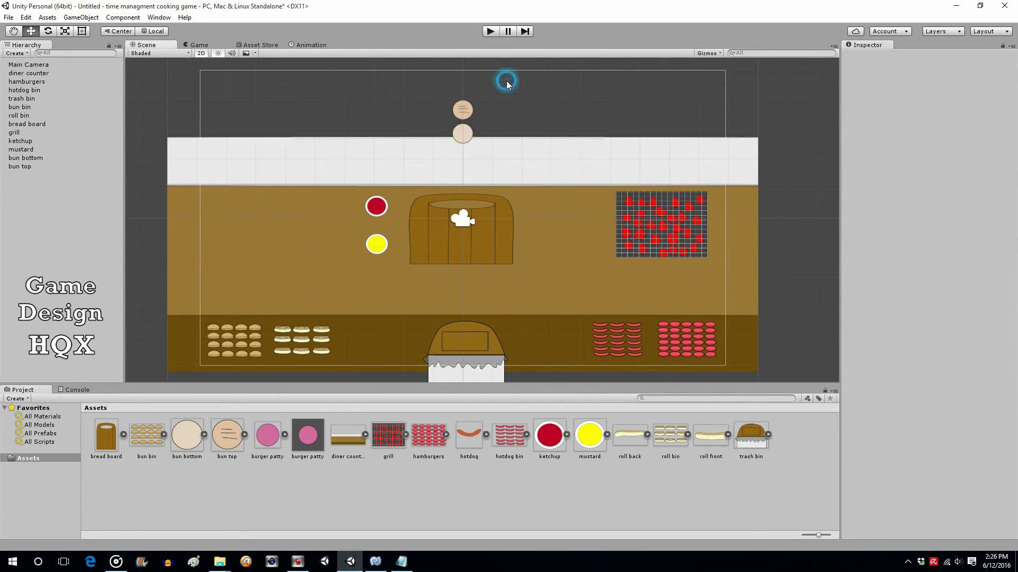
# Save bun bottom and bun top as prefabs in Assets, then delete both from the scene.
pyautogui.moveTo(24, 160); pyautogui.dragTo(332, 470)
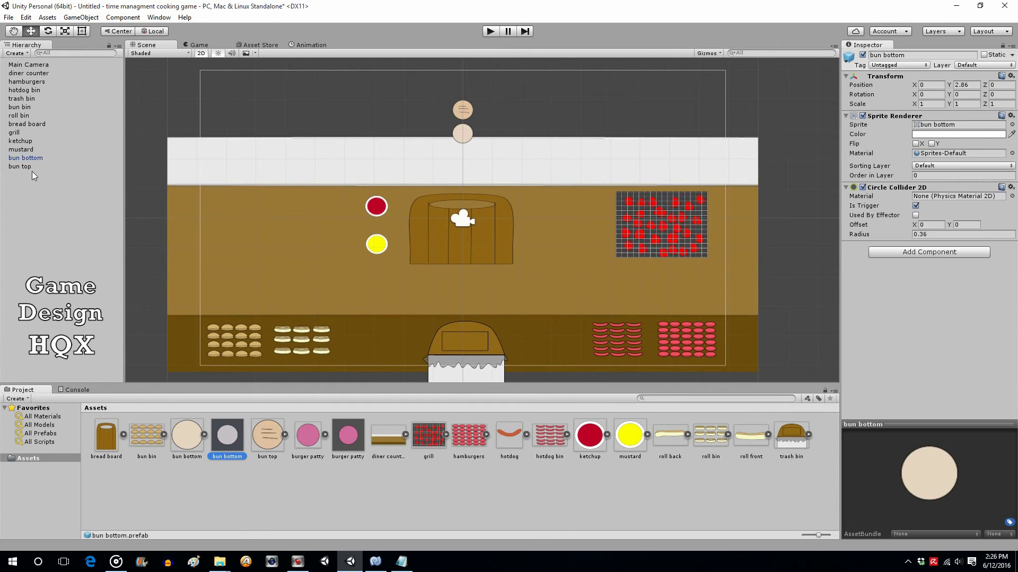
pyautogui.moveTo(27, 167); pyautogui.dragTo(327, 486)
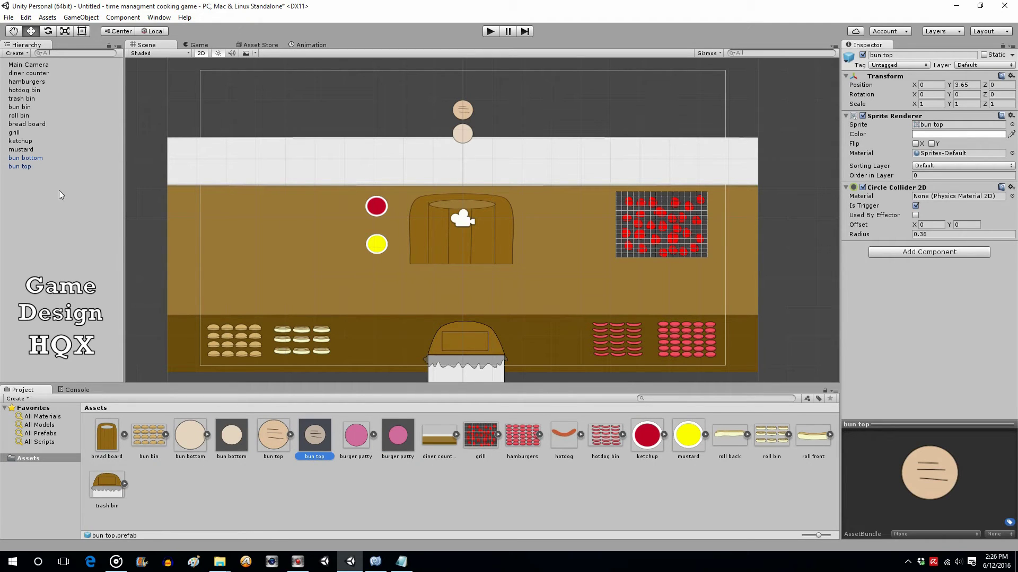
pyautogui.click(27, 157)
pyautogui.press('Delete')
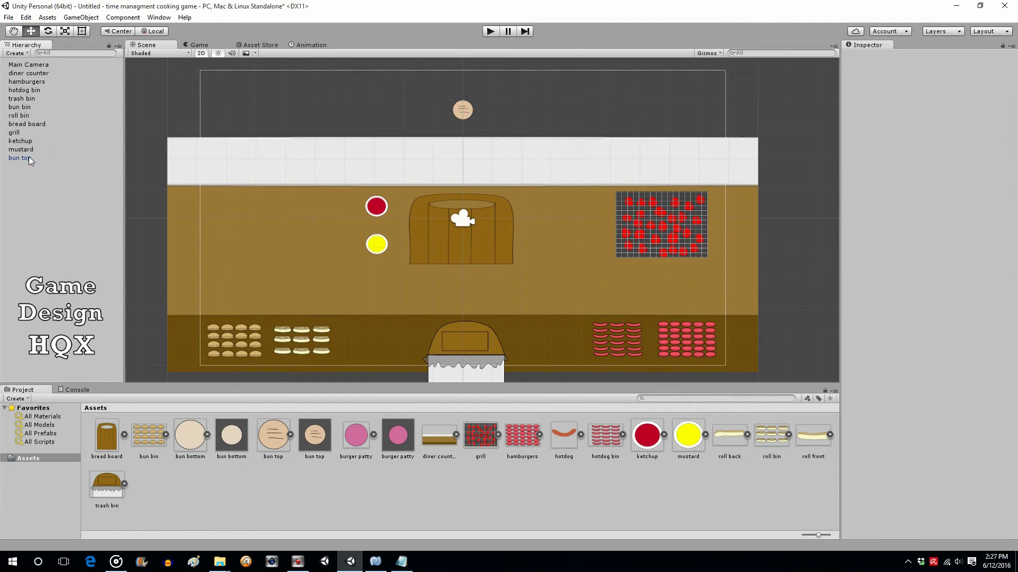
pyautogui.click(21, 159)
pyautogui.press('Delete')
# Delete the duplicate burger patty prefab from Assets.
pyautogui.click(396, 448)
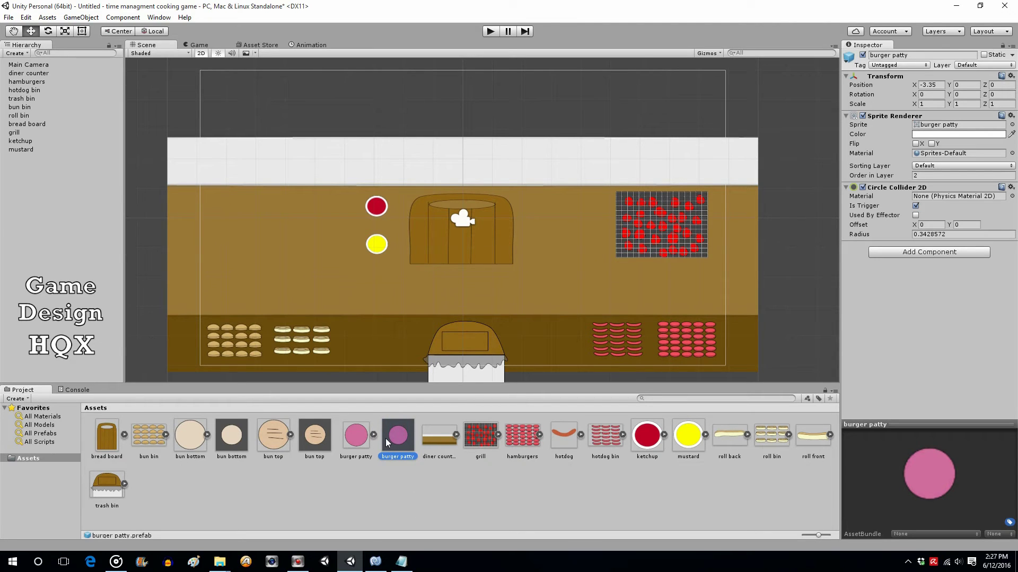
pyautogui.press('Delete')
pyautogui.click(525, 303)
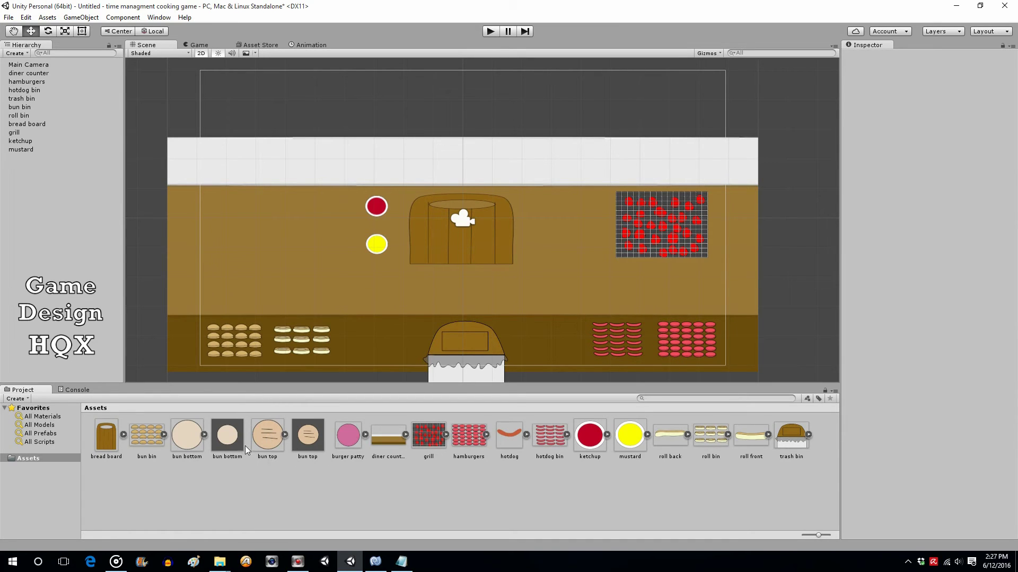
# Place the burger patty in the scene and give it a trigger Circle Collider 2D.
pyautogui.moveTo(348, 440); pyautogui.dragTo(20, 192)
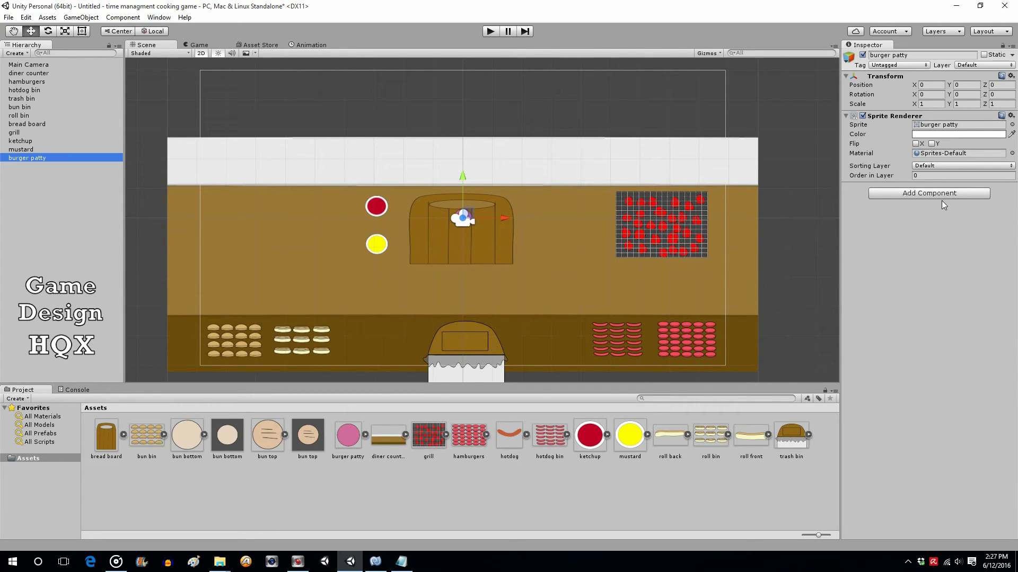
pyautogui.click(907, 194)
pyautogui.click(895, 266)
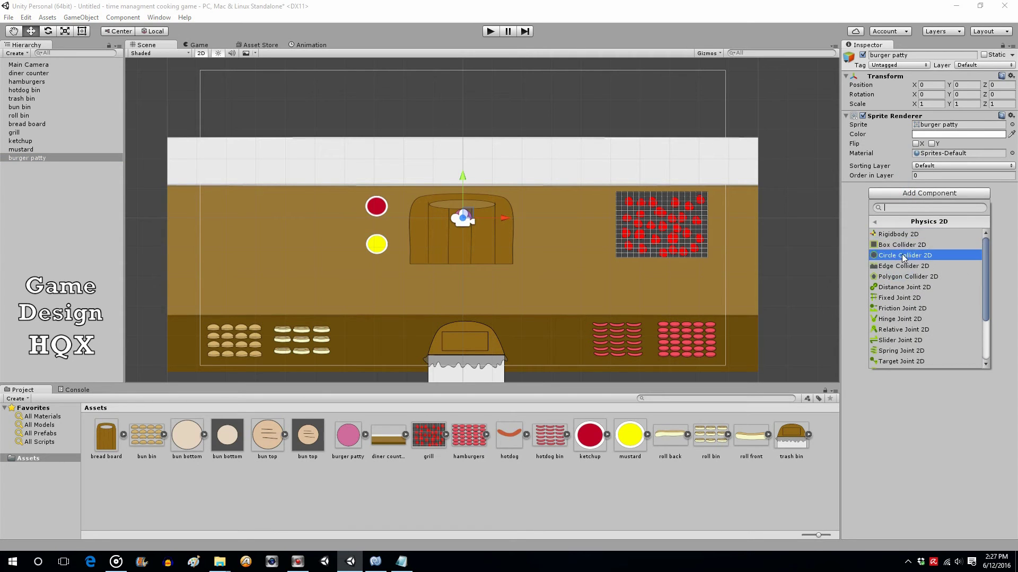
pyautogui.click(903, 255)
pyautogui.click(915, 219)
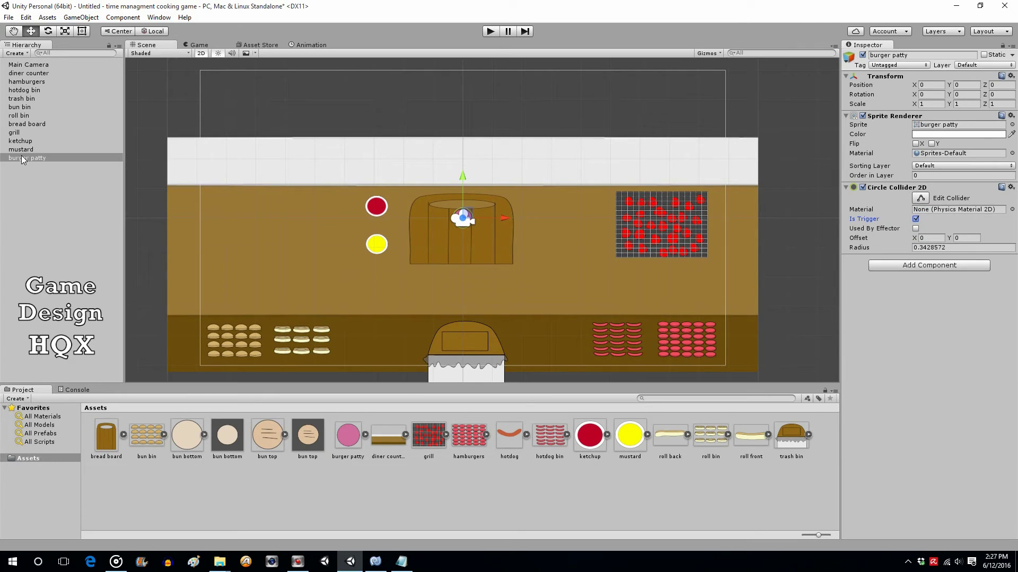
# Save the burger patty as a prefab in Assets and delete it from the scene.
pyautogui.moveTo(308, 445); pyautogui.dragTo(356, 490)
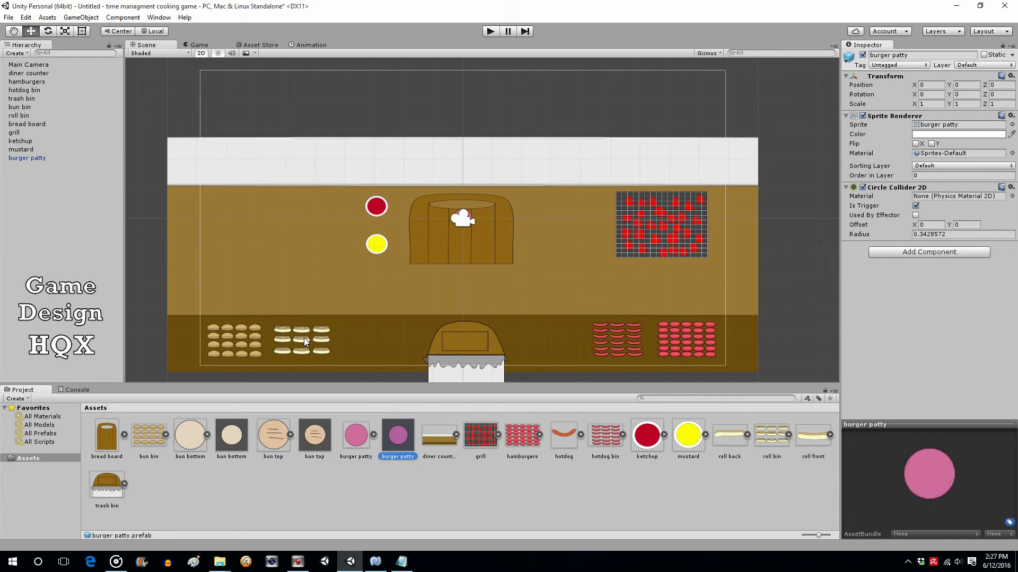
pyautogui.click(37, 158)
pyautogui.press('Delete')
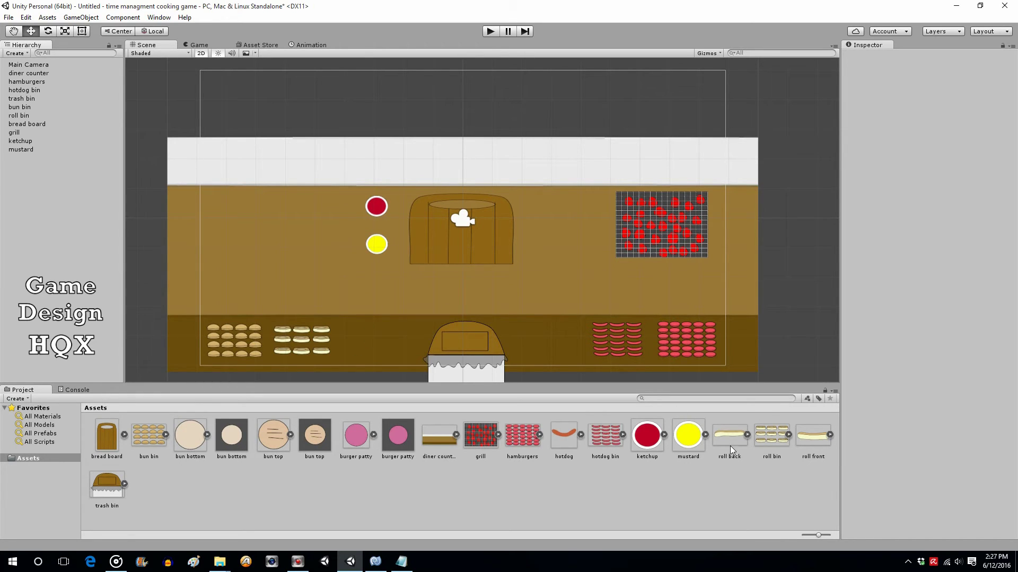
# Add roll back, roll front and hotdog sprites, raising both roll halves to about Y 4.1.
pyautogui.moveTo(730, 446); pyautogui.dragTo(56, 225)
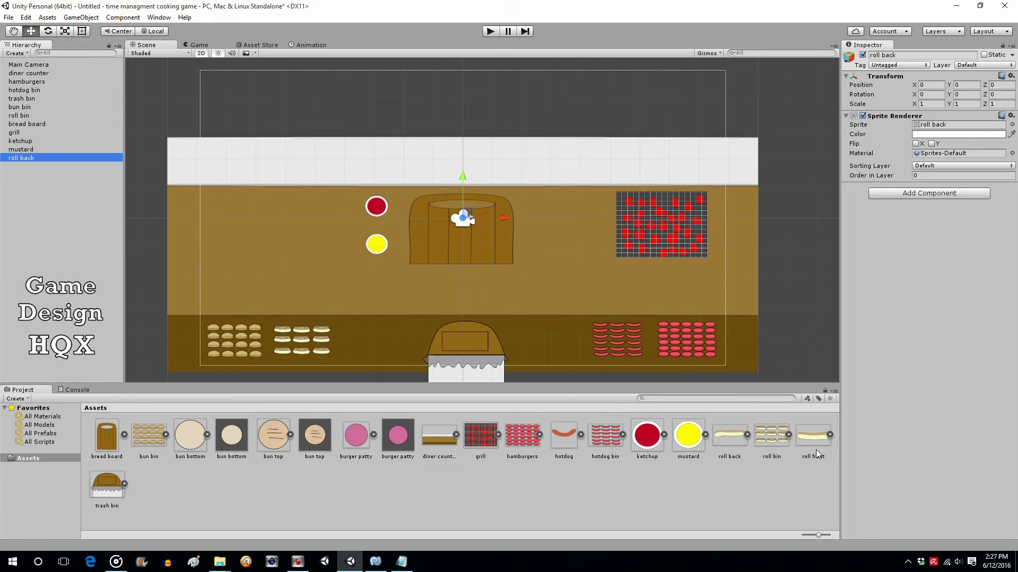
pyautogui.moveTo(816, 449); pyautogui.dragTo(101, 278)
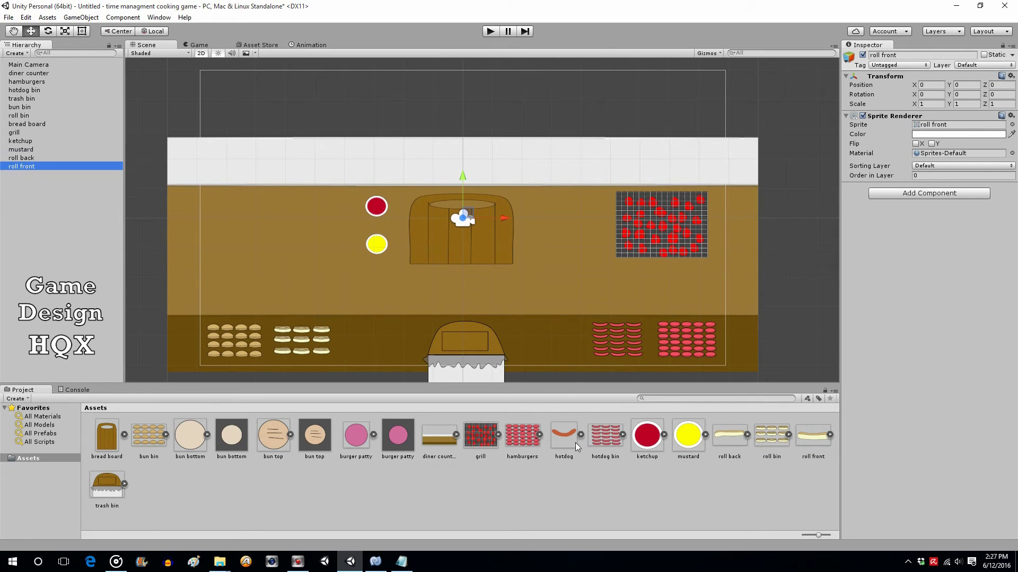
pyautogui.moveTo(558, 434); pyautogui.dragTo(78, 306)
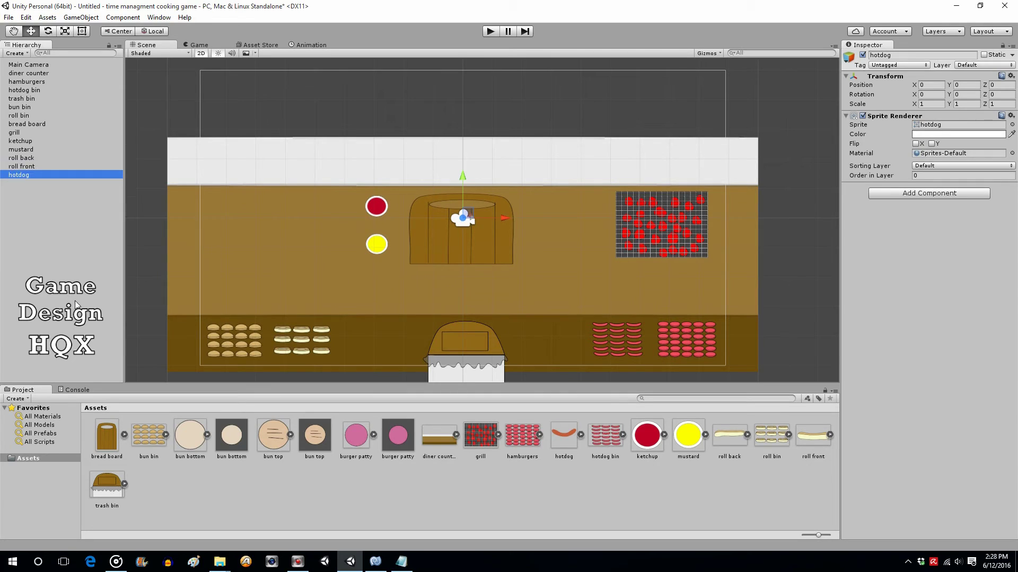
pyautogui.click(22, 166)
pyautogui.moveTo(461, 173); pyautogui.dragTo(461, 55)
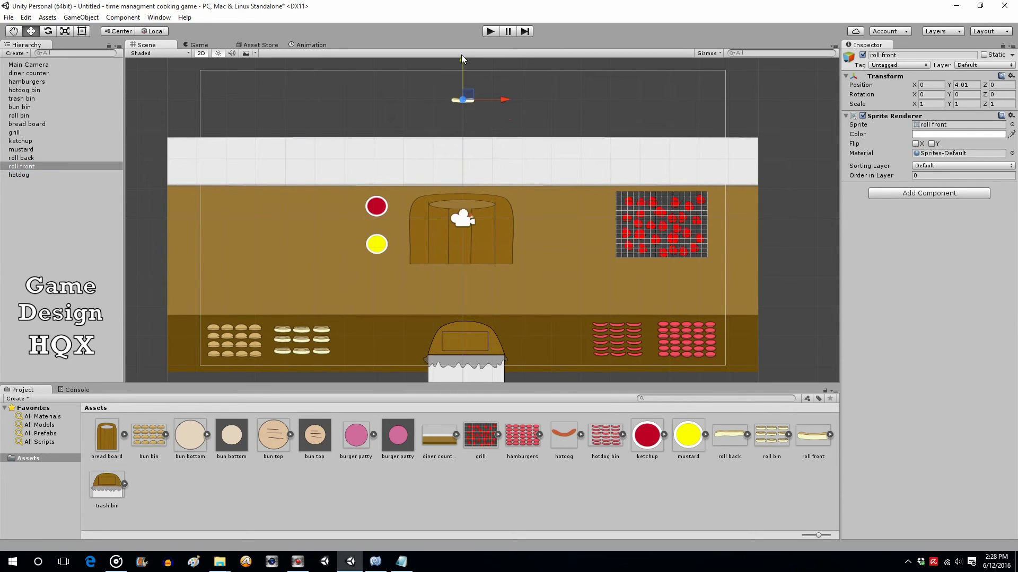
pyautogui.click(21, 158)
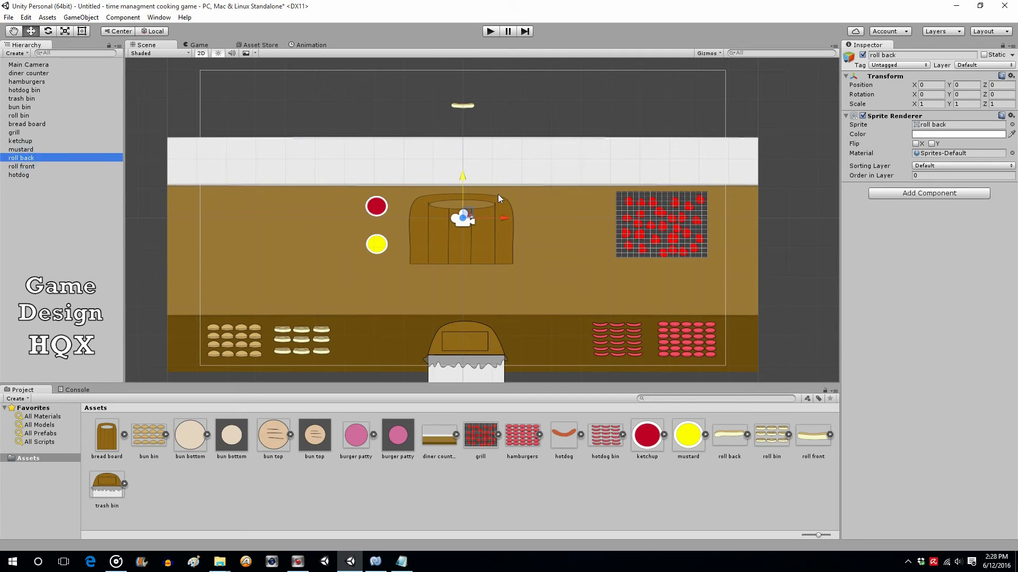
pyautogui.moveTo(463, 176); pyautogui.dragTo(469, 48)
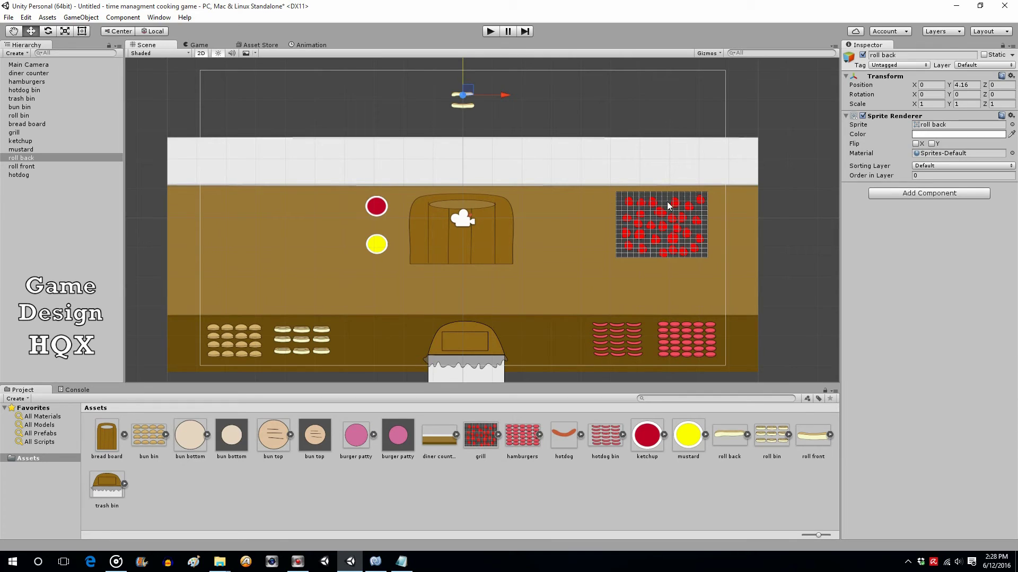
# Add a Box Collider 2D to the hotdog, roll back and roll front together.
pyautogui.keyDown('shift'); pyautogui.click(17, 176); pyautogui.keyUp('shift')
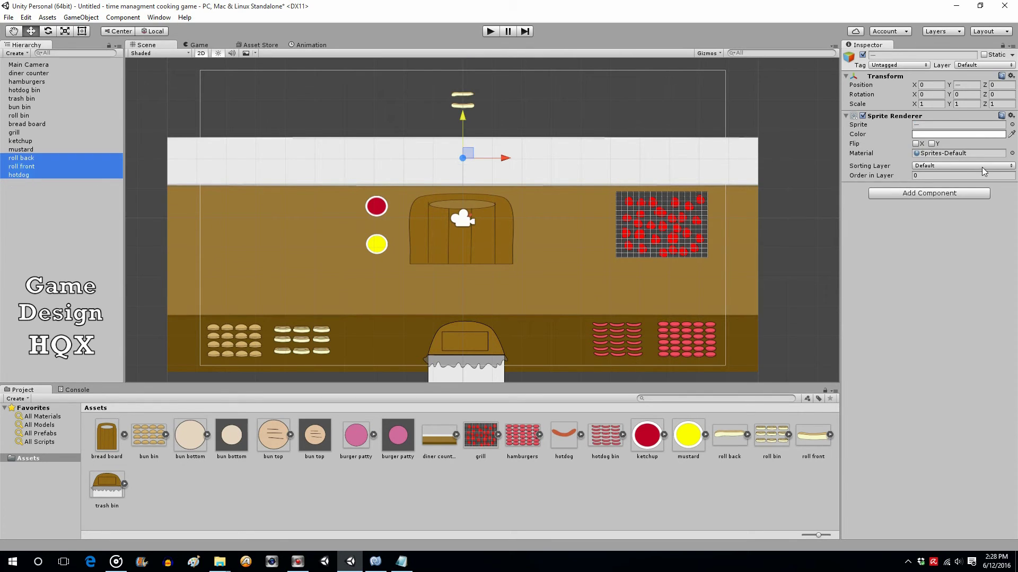
pyautogui.click(946, 194)
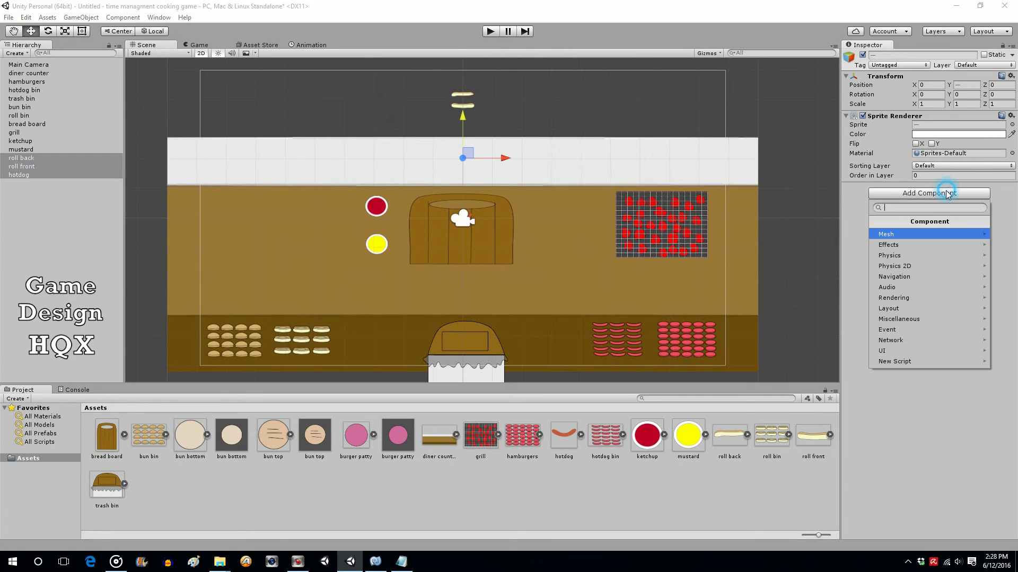
pyautogui.click(901, 266)
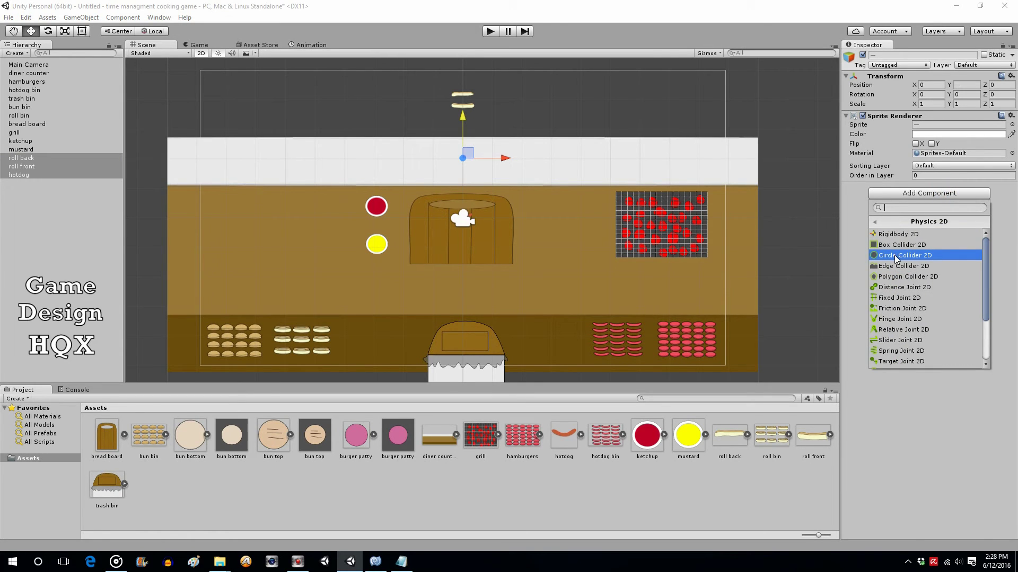
pyautogui.click(895, 247)
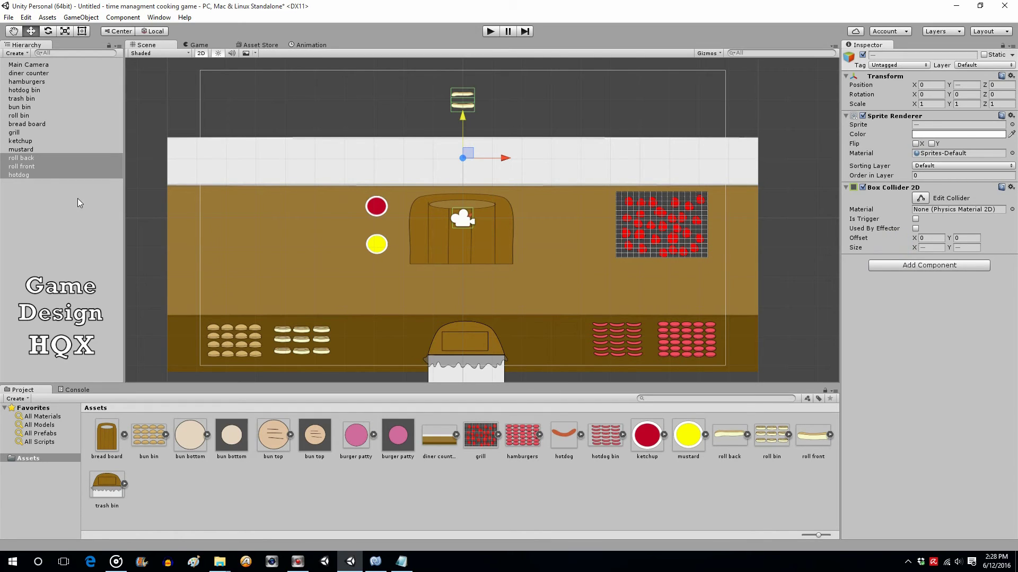
# Save hotdog, roll back and roll front as prefabs, then delete all three from the scene.
pyautogui.moveTo(36, 173); pyautogui.dragTo(227, 480)
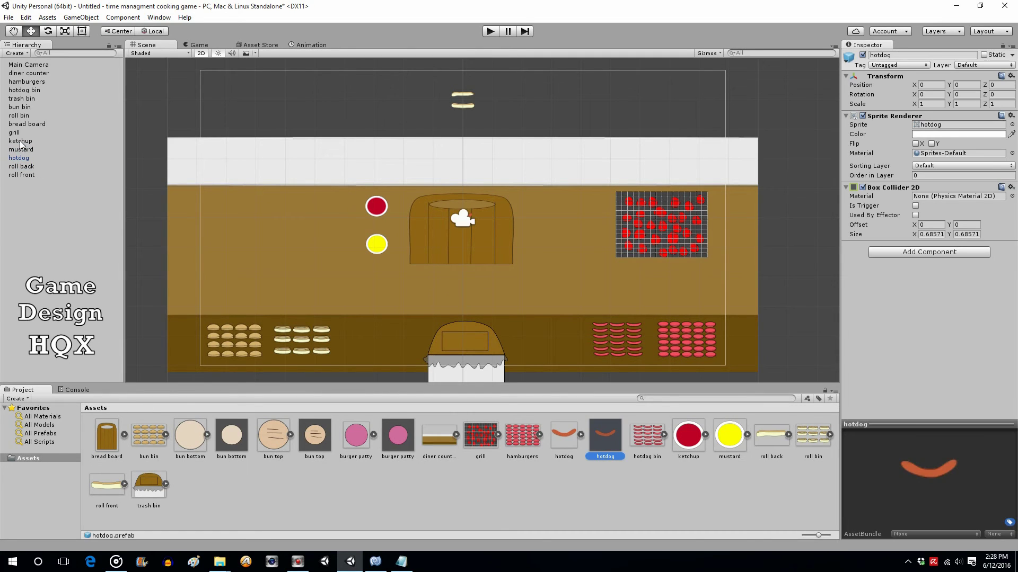
pyautogui.moveTo(30, 167); pyautogui.dragTo(220, 474)
pyautogui.moveTo(29, 175); pyautogui.dragTo(291, 496)
pyautogui.click(31, 160)
pyautogui.press('Delete')
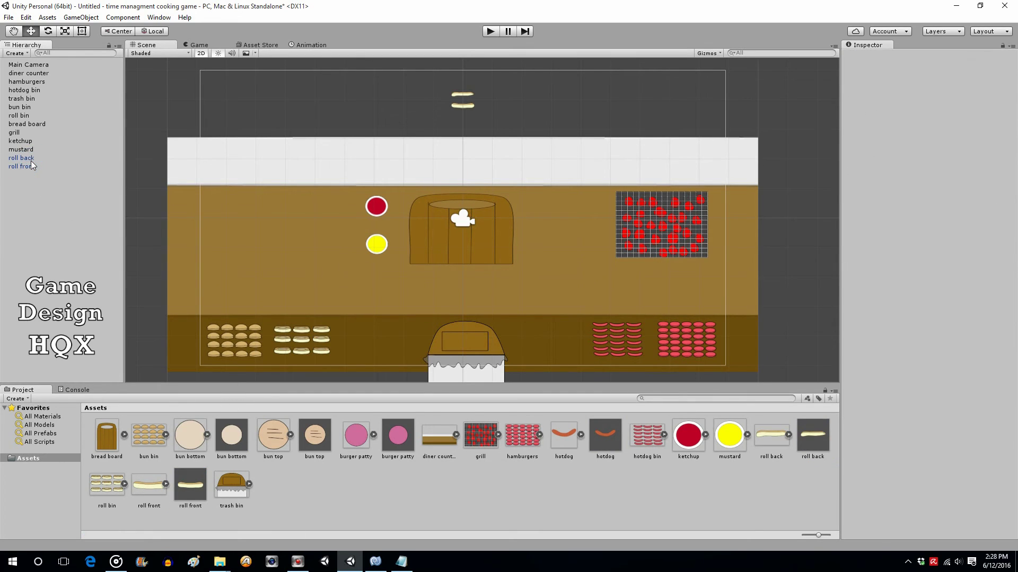
pyautogui.click(31, 161)
pyautogui.press('Delete')
pyautogui.click(30, 159)
pyautogui.press('Delete')
# Add a bun bottom sprite, raise it above the counter, and rename it ketchupTop.
pyautogui.moveTo(192, 438); pyautogui.dragTo(74, 282)
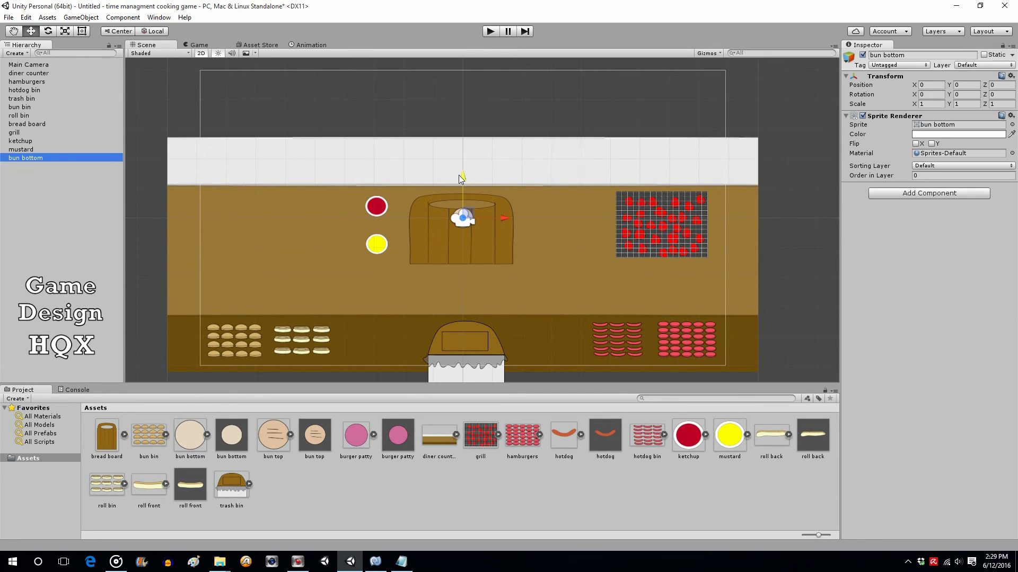
pyautogui.moveTo(459, 175); pyautogui.dragTo(386, 145)
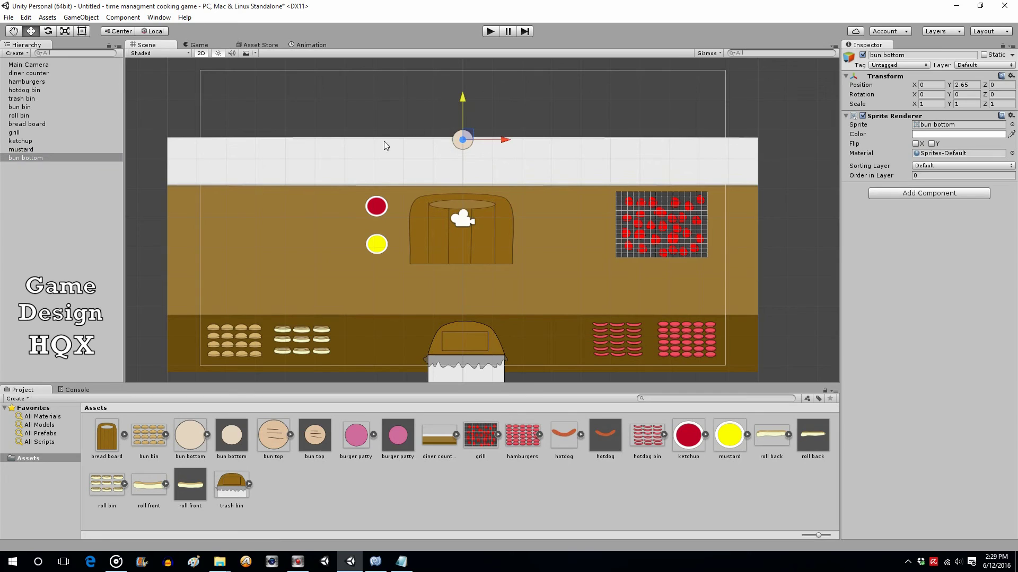
pyautogui.click(69, 158)
pyautogui.click(68, 158)
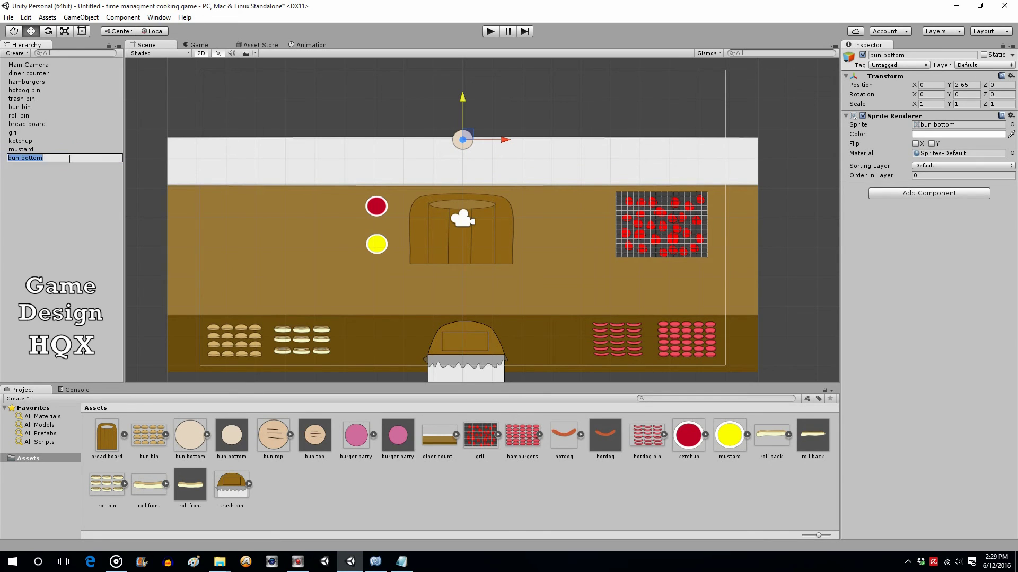
pyautogui.write('ketchup')
pyautogui.write('Top')
pyautogui.click(46, 197)
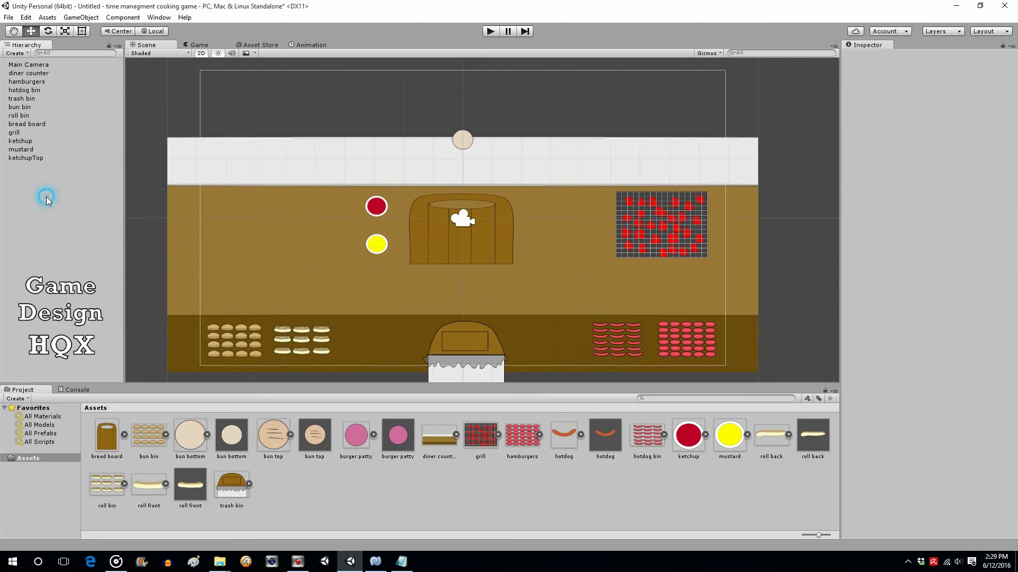
# Tint ketchupTop's Sprite Renderer colour red (F31C1C).
pyautogui.click(38, 159)
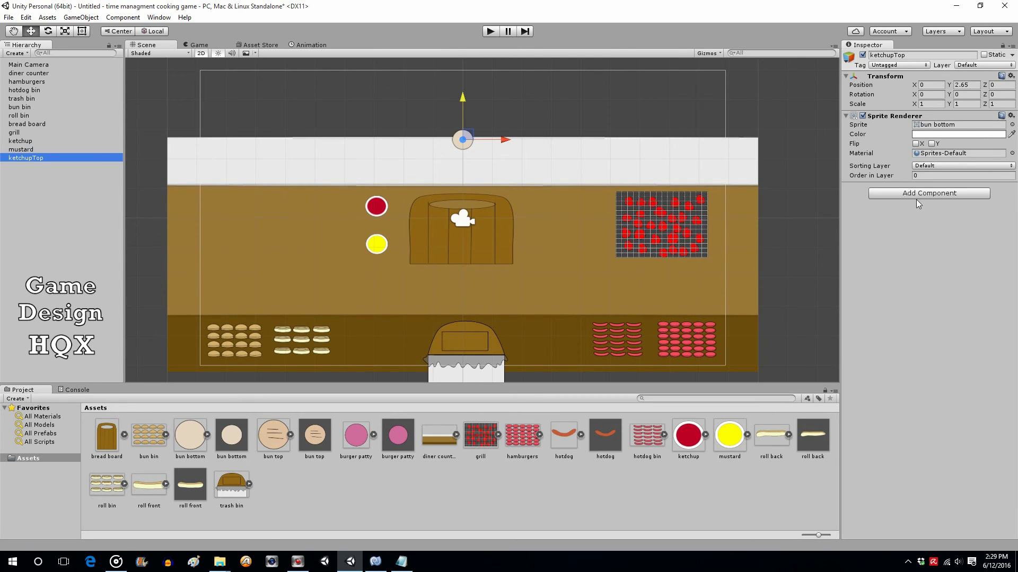
pyautogui.click(946, 133)
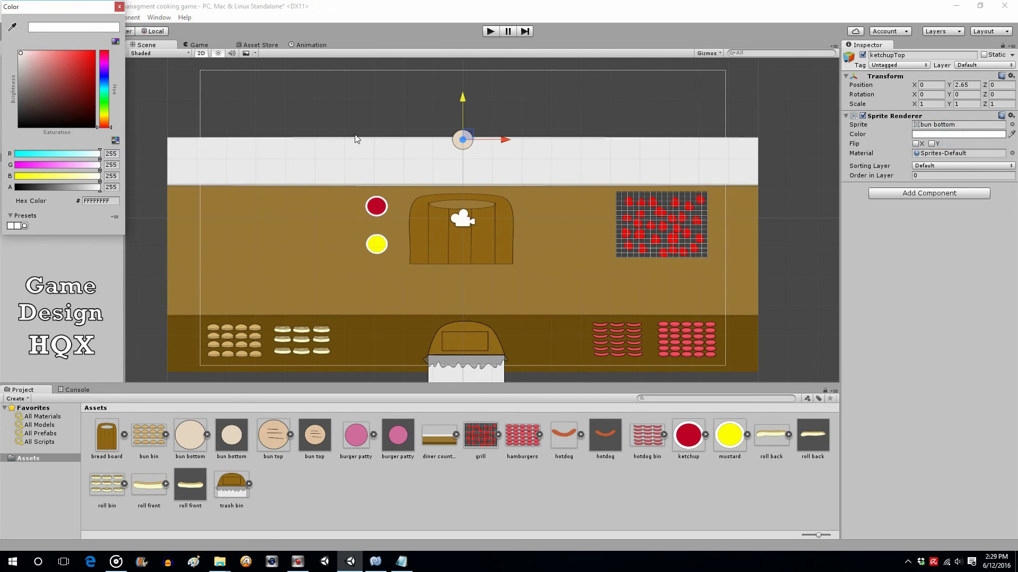
pyautogui.moveTo(23, 53); pyautogui.dragTo(85, 56)
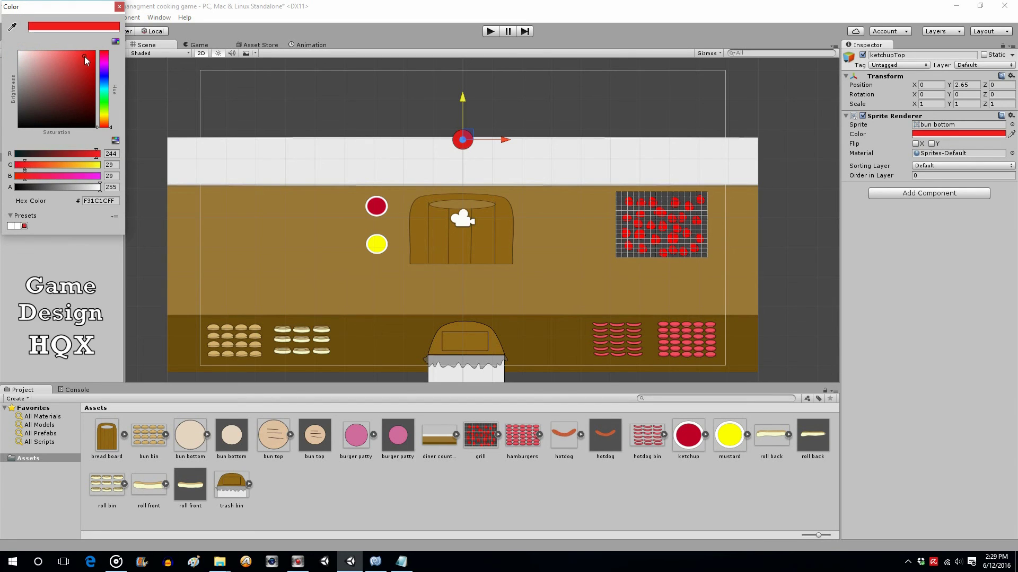
pyautogui.click(120, 7)
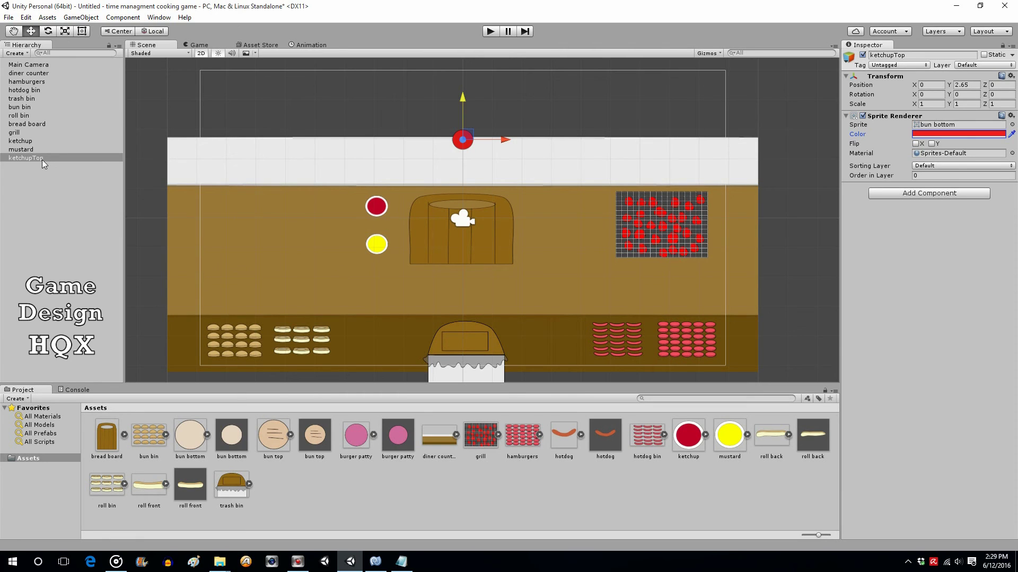
pyautogui.moveTo(43, 159); pyautogui.dragTo(42, 249)
# Give ketchupTop a Circle Collider 2D set as a trigger.
pyautogui.click(912, 193)
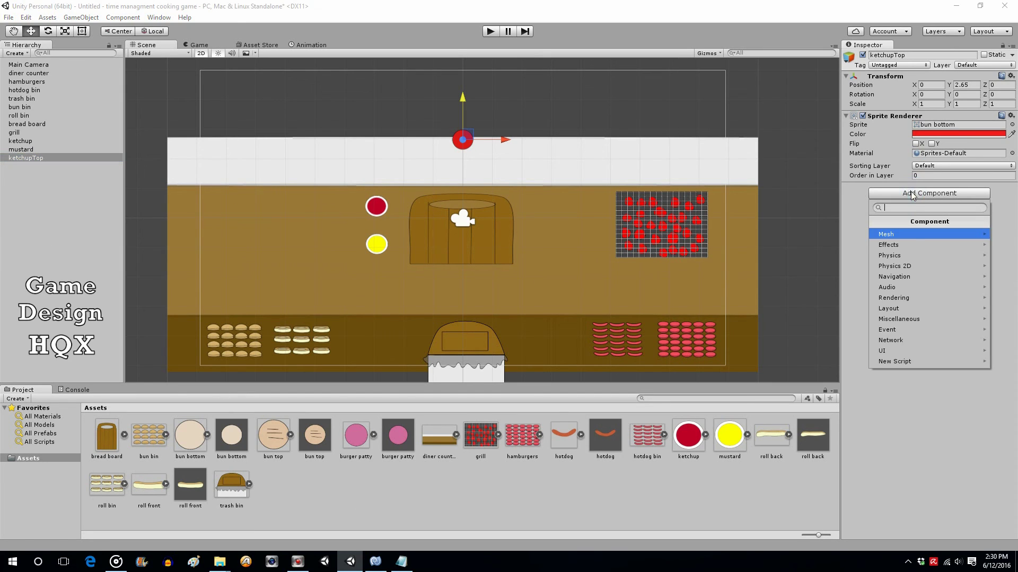
pyautogui.click(911, 268)
pyautogui.click(912, 256)
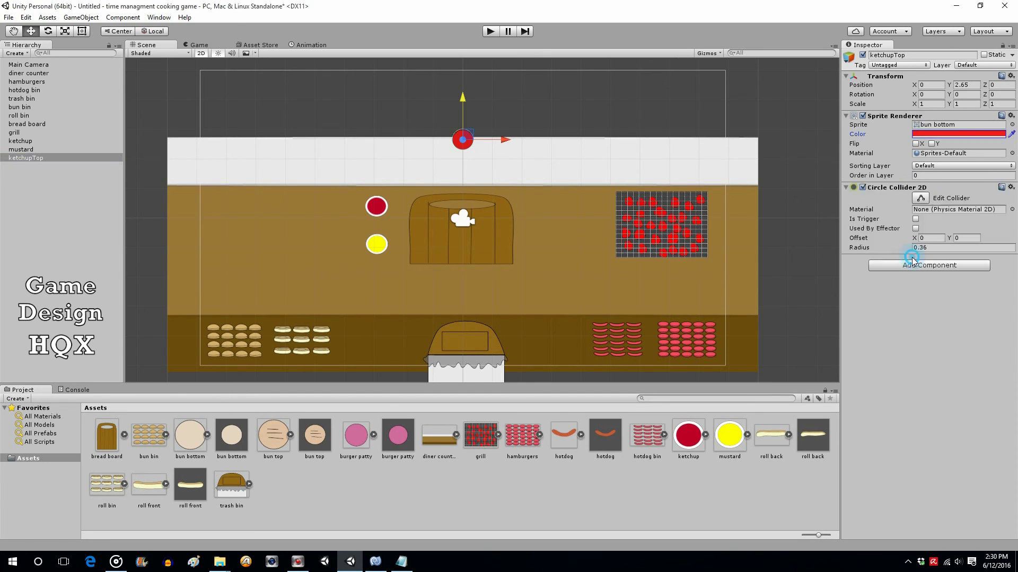
pyautogui.click(915, 218)
# Save ketchupTop as a prefab in Assets and delete it from the scene.
pyautogui.click(58, 206)
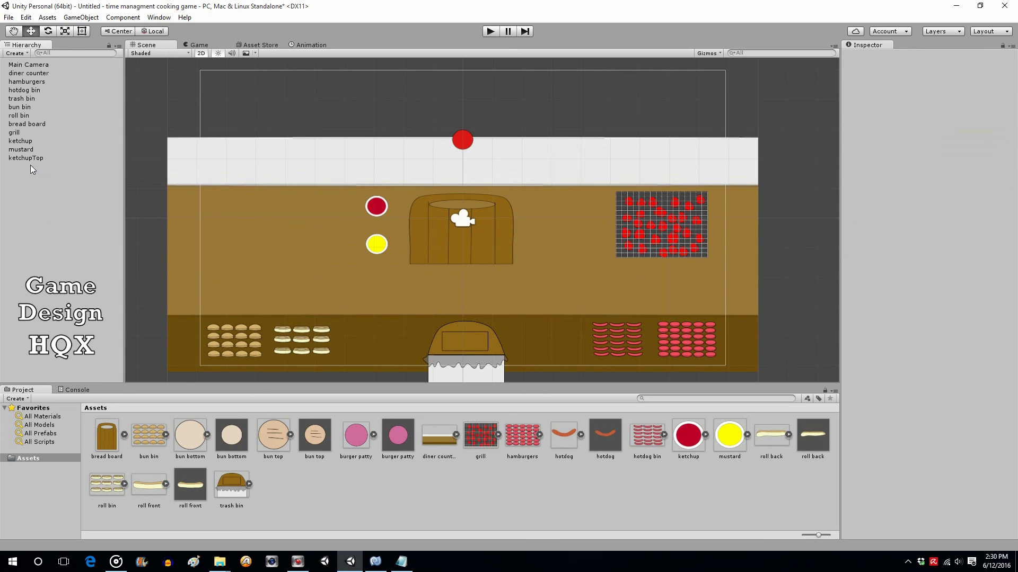
pyautogui.moveTo(30, 160); pyautogui.dragTo(287, 469)
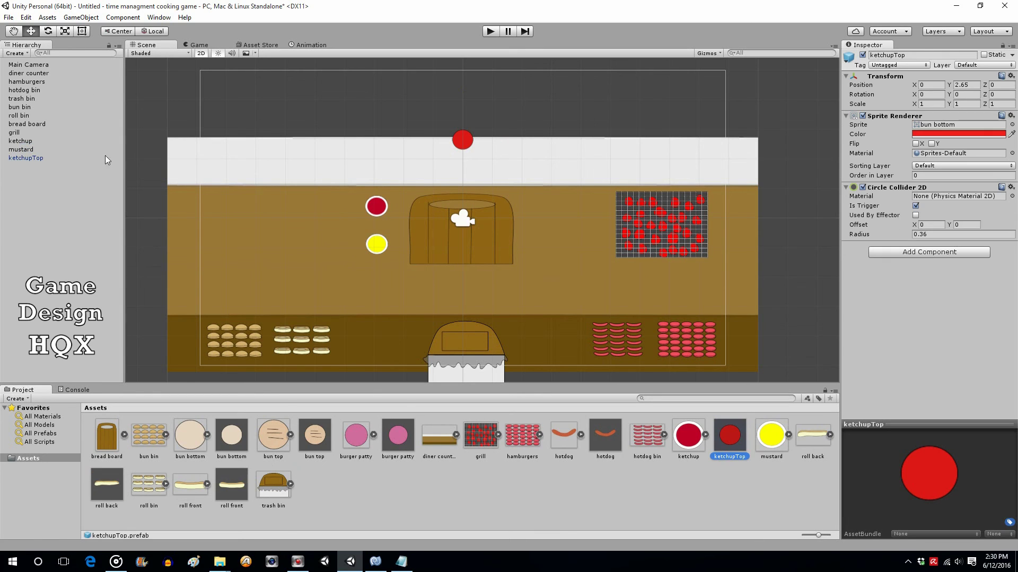
pyautogui.click(24, 158)
pyautogui.press('Delete')
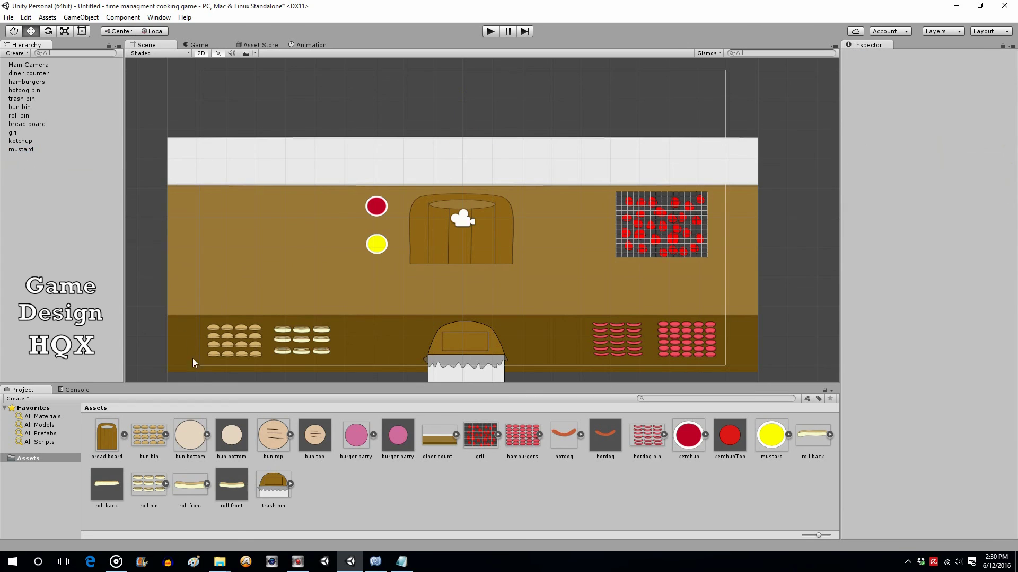
# Add another bun bottom sprite to the scene and rename it mustardTop.
pyautogui.moveTo(190, 434); pyautogui.dragTo(30, 160)
pyautogui.click(59, 158)
pyautogui.write('ms')
pyautogui.press('BackSpace')
pyautogui.write('ustardTop')
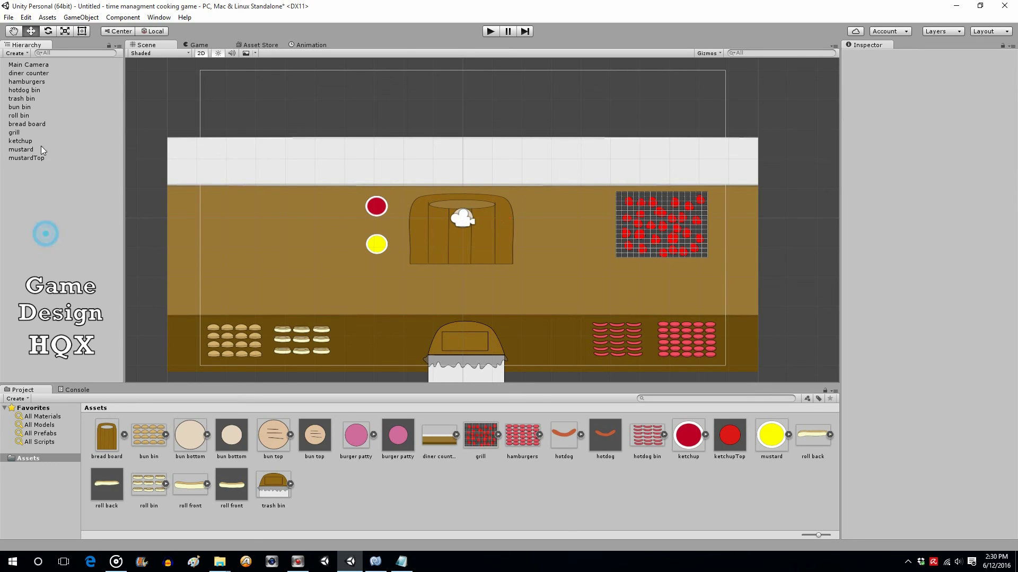
# Tint mustardTop pale yellow (FFFB72) and raise it above the counter to Y 3.42.
pyautogui.click(31, 158)
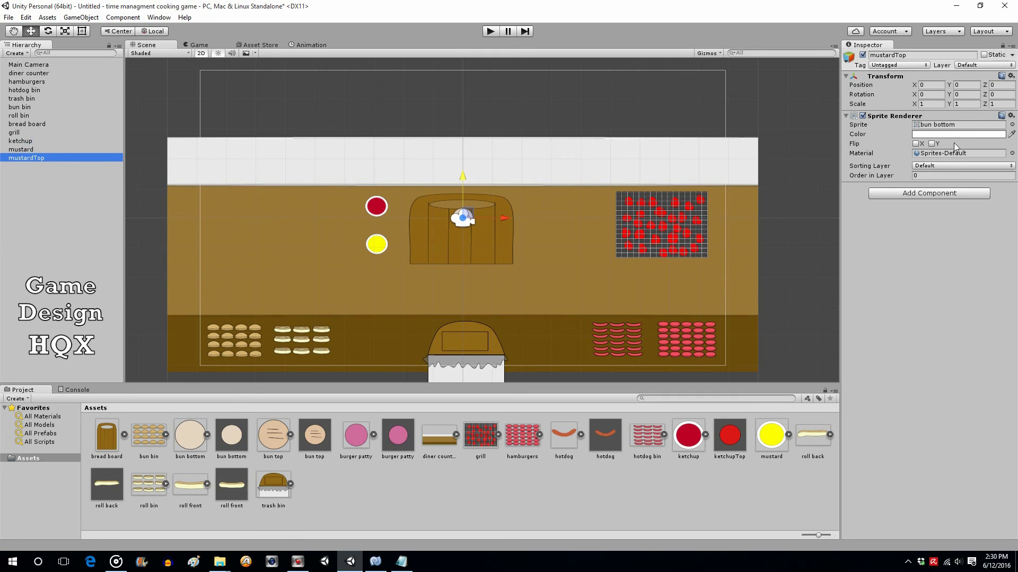
pyautogui.click(960, 135)
pyautogui.click(103, 115)
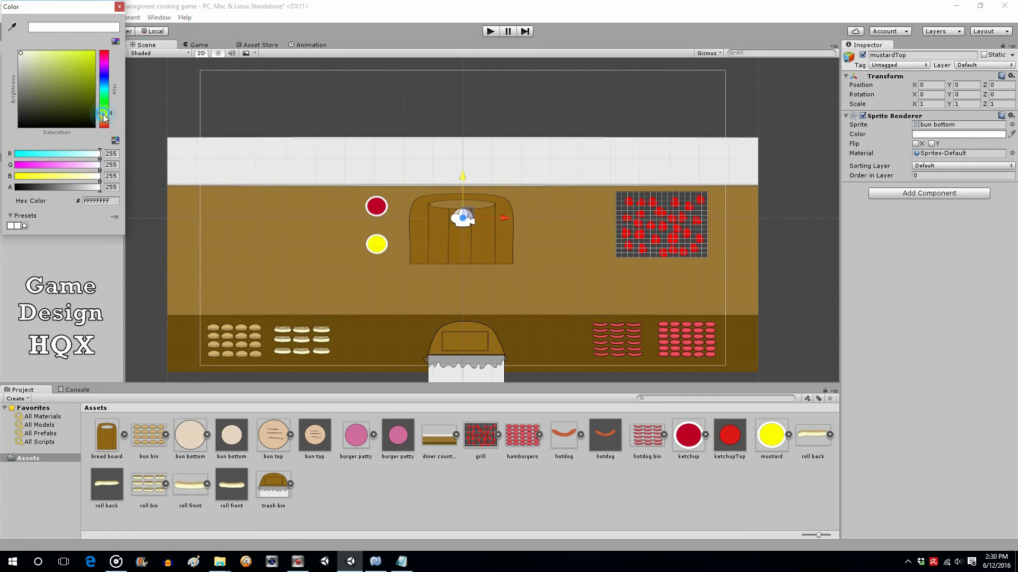
pyautogui.click(94, 57)
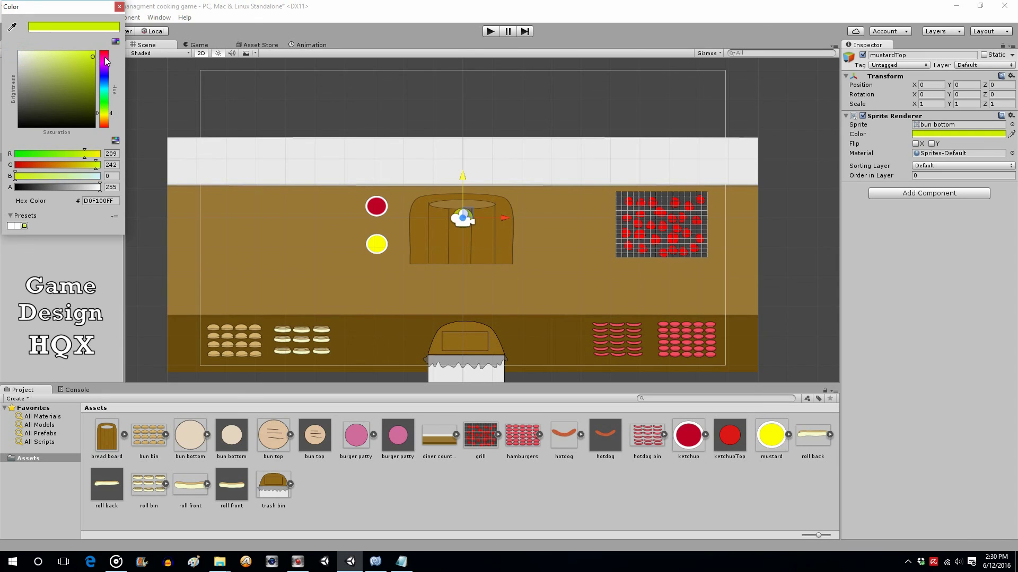
pyautogui.click(104, 116)
pyautogui.click(104, 118)
pyautogui.click(77, 55)
pyautogui.moveTo(76, 54); pyautogui.dragTo(60, 53)
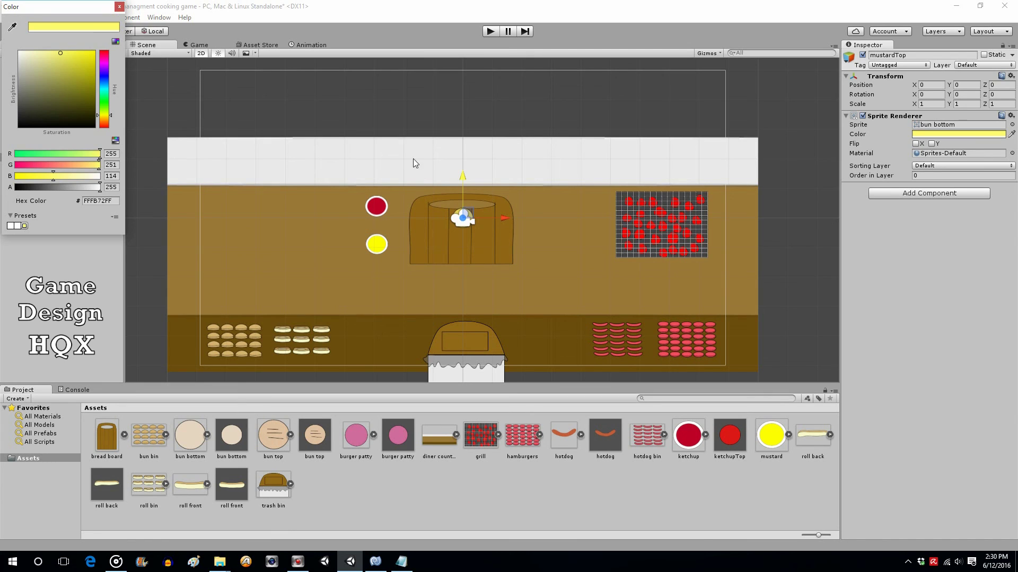
pyautogui.click(119, 7)
pyautogui.moveTo(463, 177); pyautogui.dragTo(465, 87)
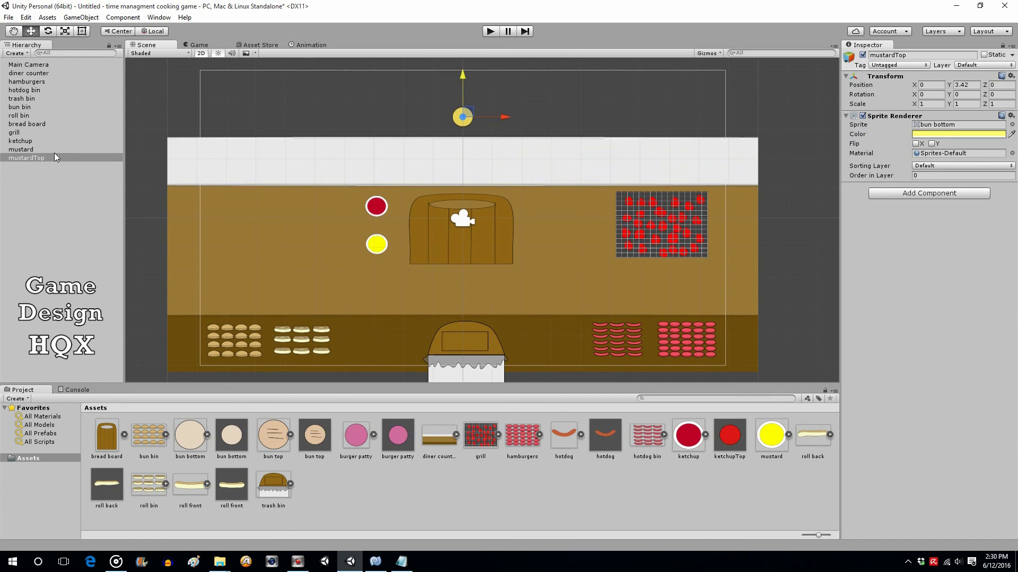
# Give mustardTop a Circle Collider 2D set as a trigger.
pyautogui.click(904, 194)
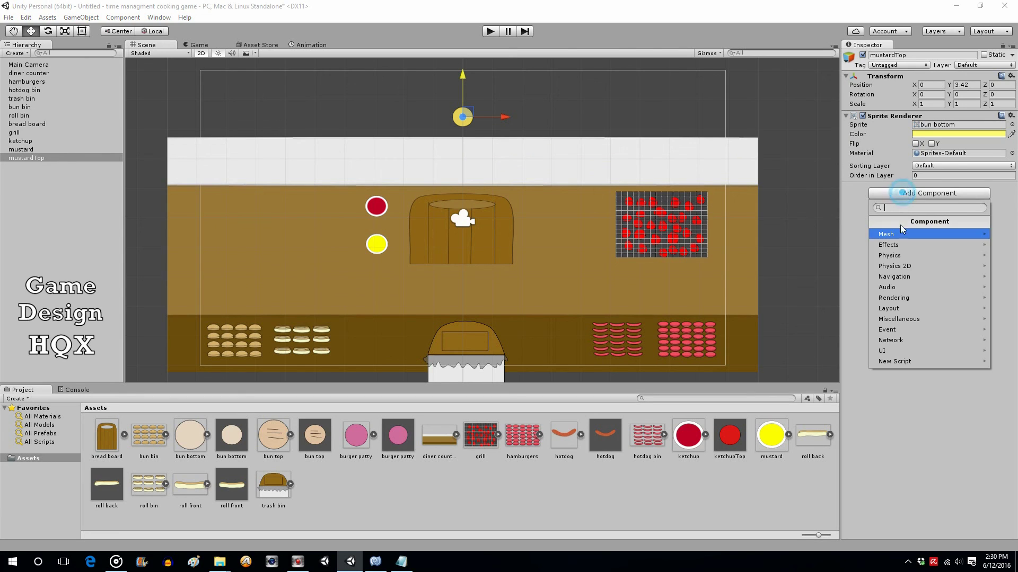
pyautogui.click(902, 266)
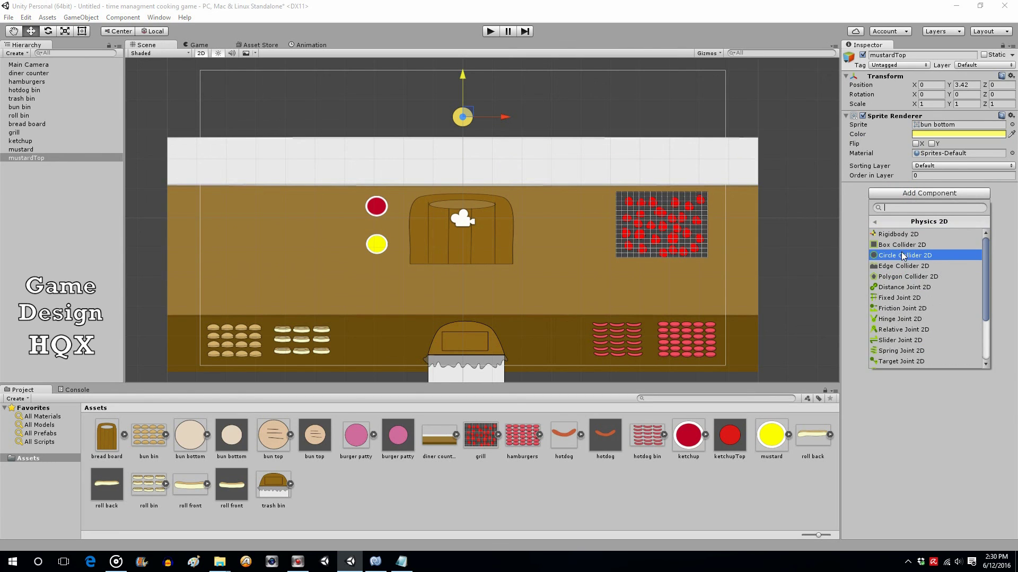
pyautogui.click(904, 255)
pyautogui.click(916, 219)
# Save mustardTop as a prefab in Assets and delete it from the scene.
pyautogui.moveTo(21, 158); pyautogui.dragTo(364, 496)
pyautogui.click(42, 157)
pyautogui.press('Delete')
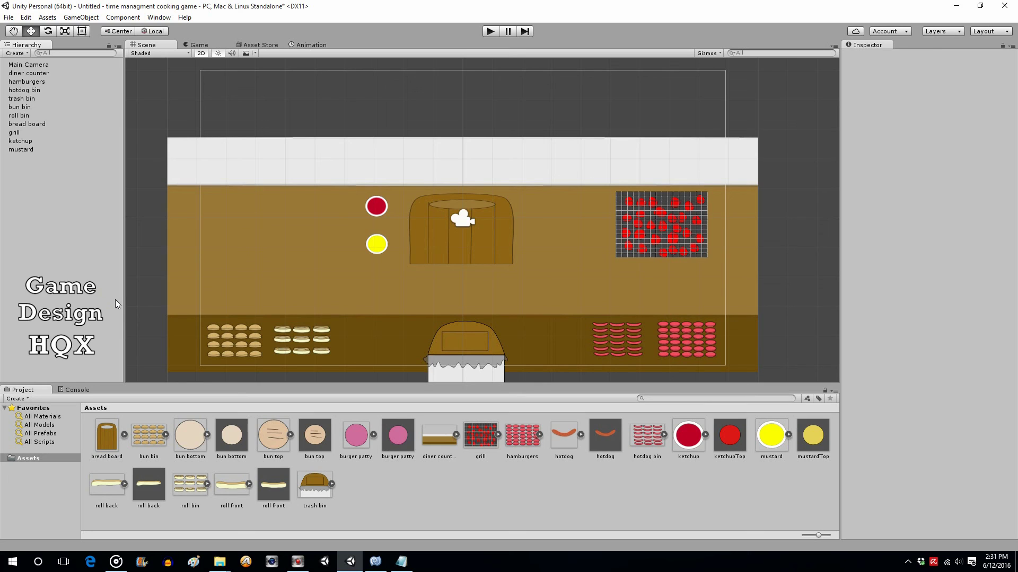
pyautogui.click(578, 432)
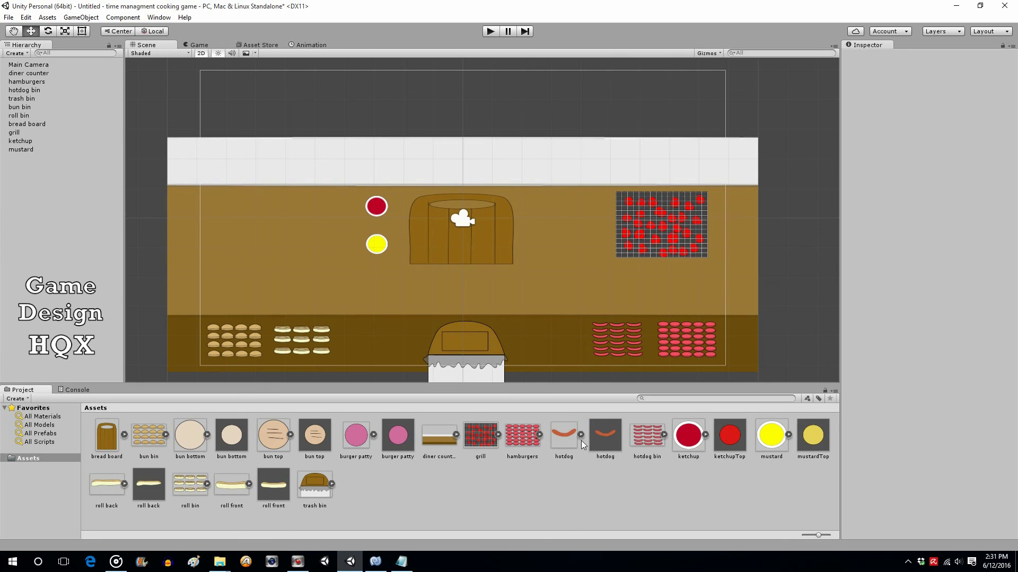